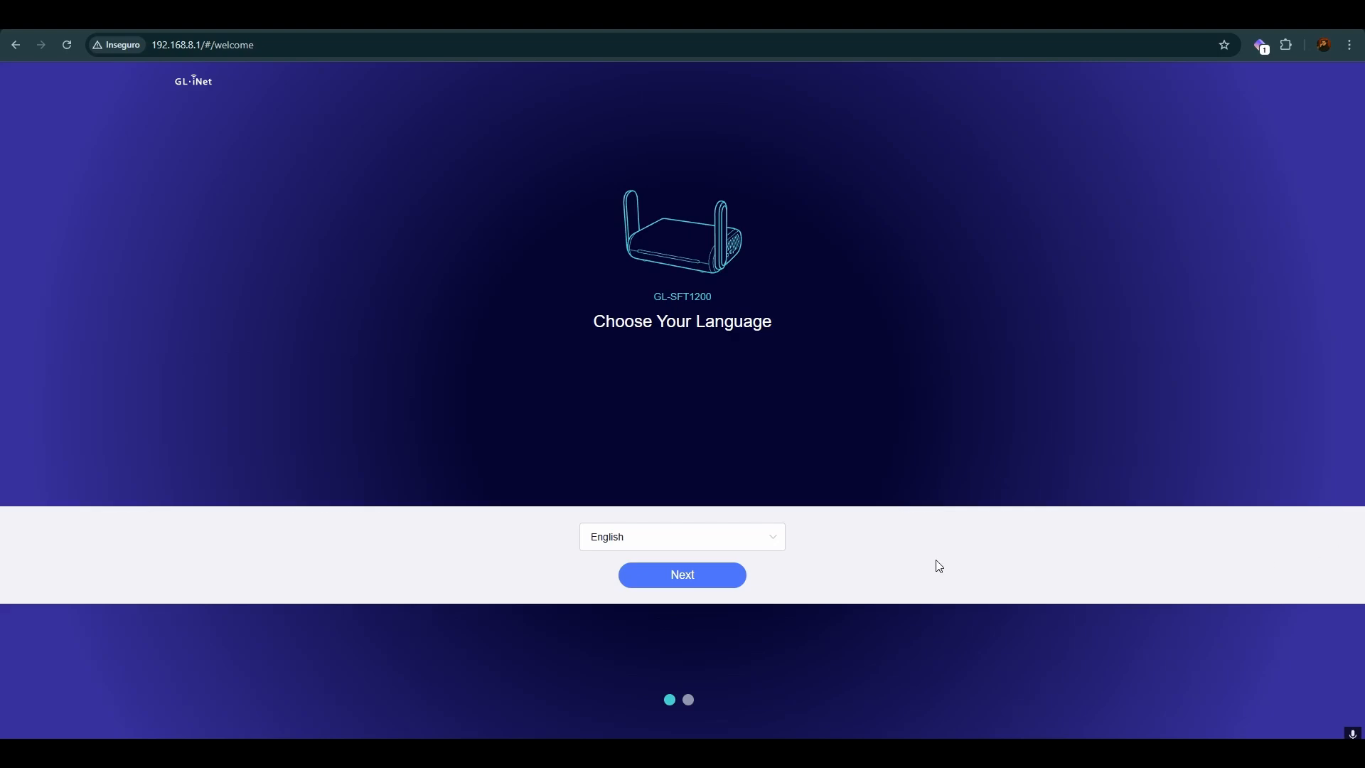
Step: Keep English as the router's interface language and continue to the admin password setup
{"action": "left_click", "coordinate": [736, 542]}
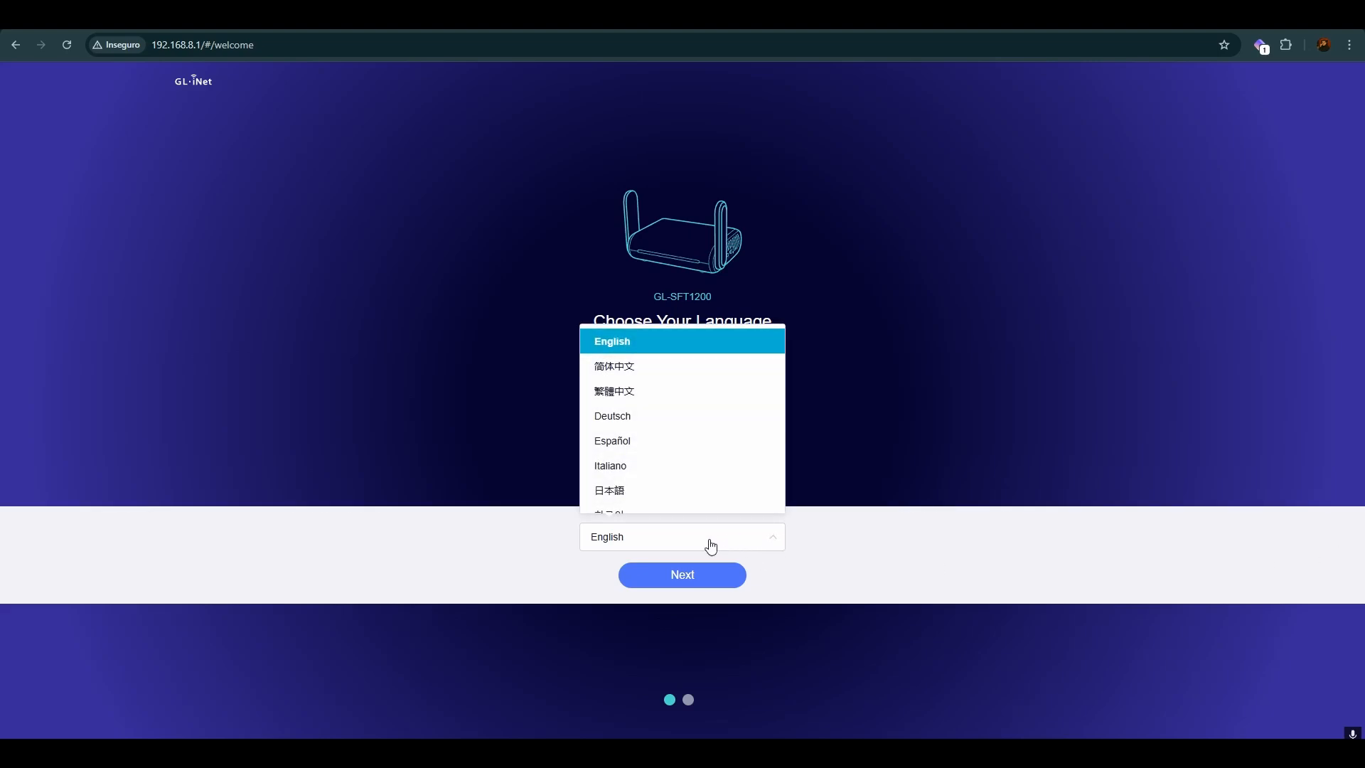
{"action": "left_click", "coordinate": [711, 546]}
{"action": "left_click", "coordinate": [692, 580]}
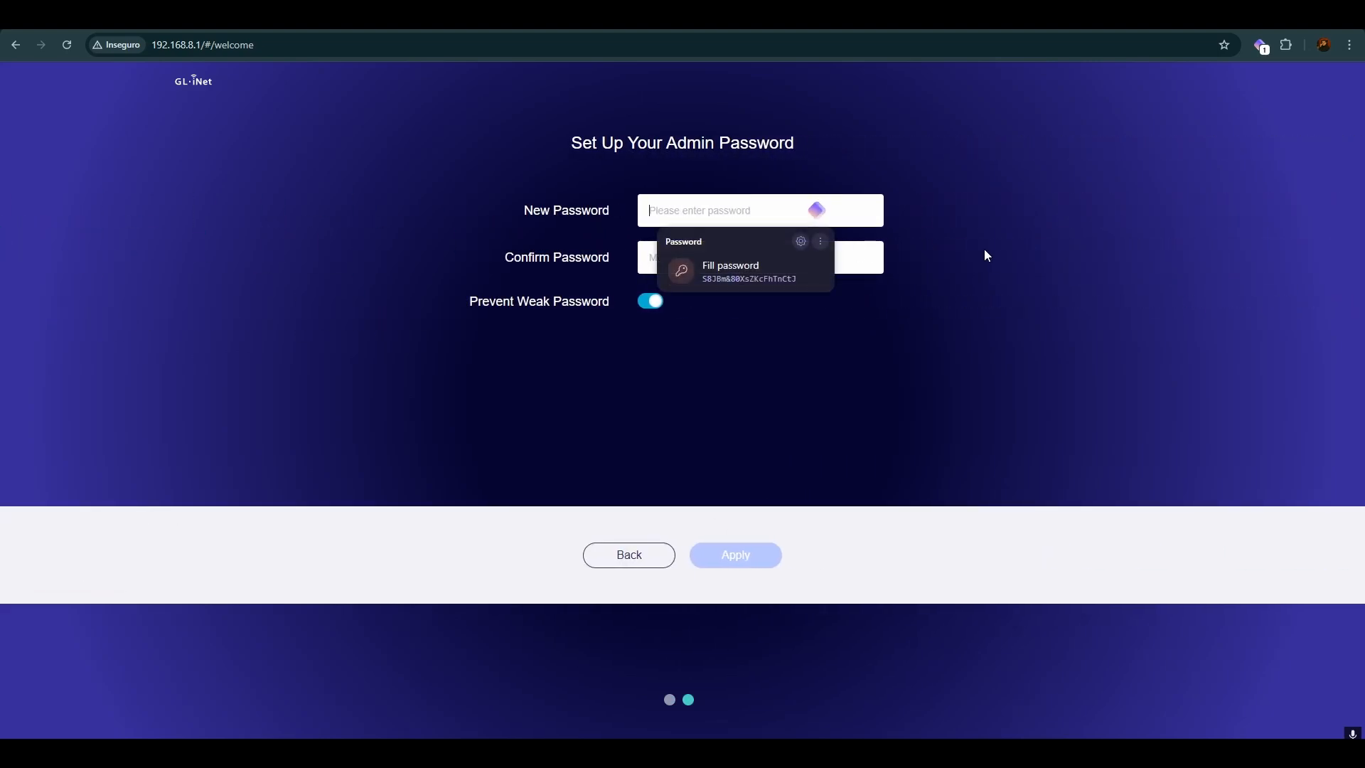
Step: Fill in and confirm the suggested admin password, apply it, and dismiss the password manager's login update offer
{"action": "left_click", "coordinate": [1110, 246]}
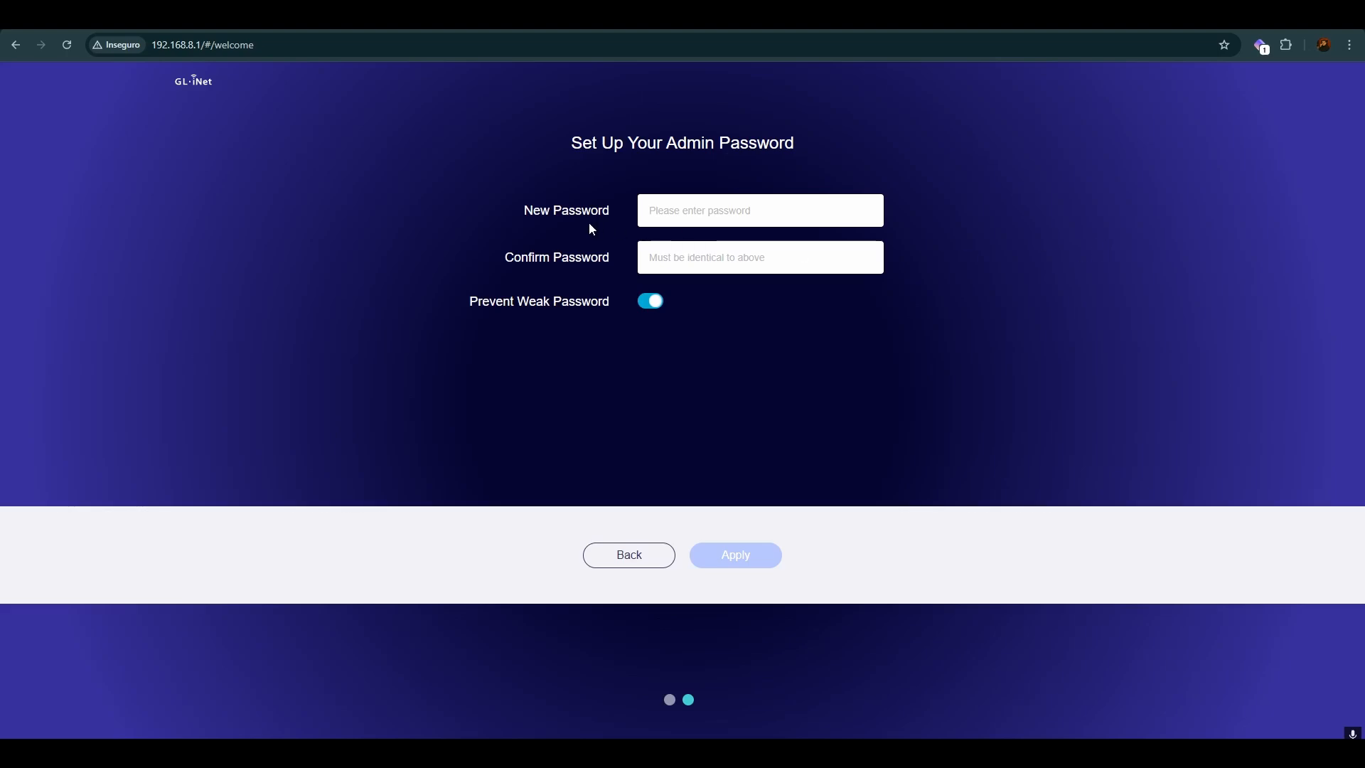
{"action": "left_click", "coordinate": [666, 217]}
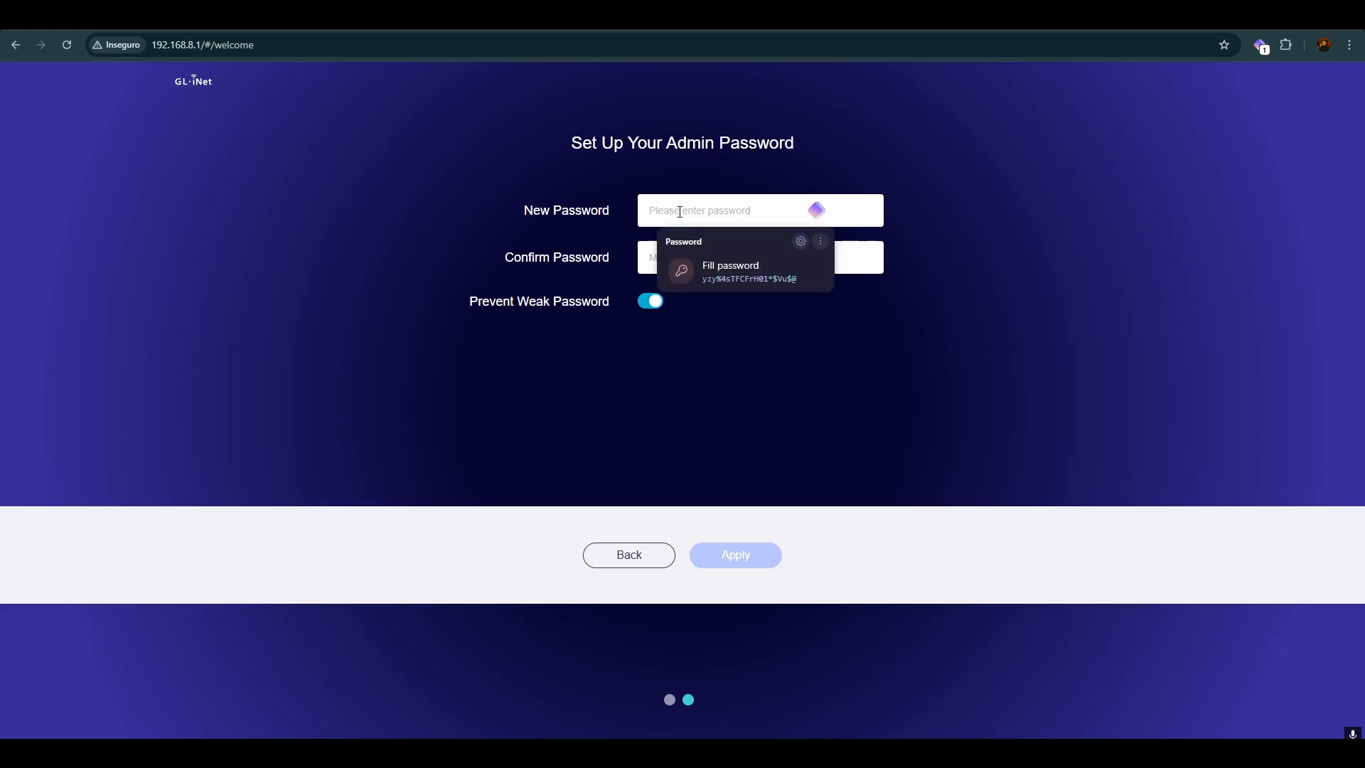
{"action": "left_click", "coordinate": [693, 175]}
{"action": "left_click", "coordinate": [764, 285]}
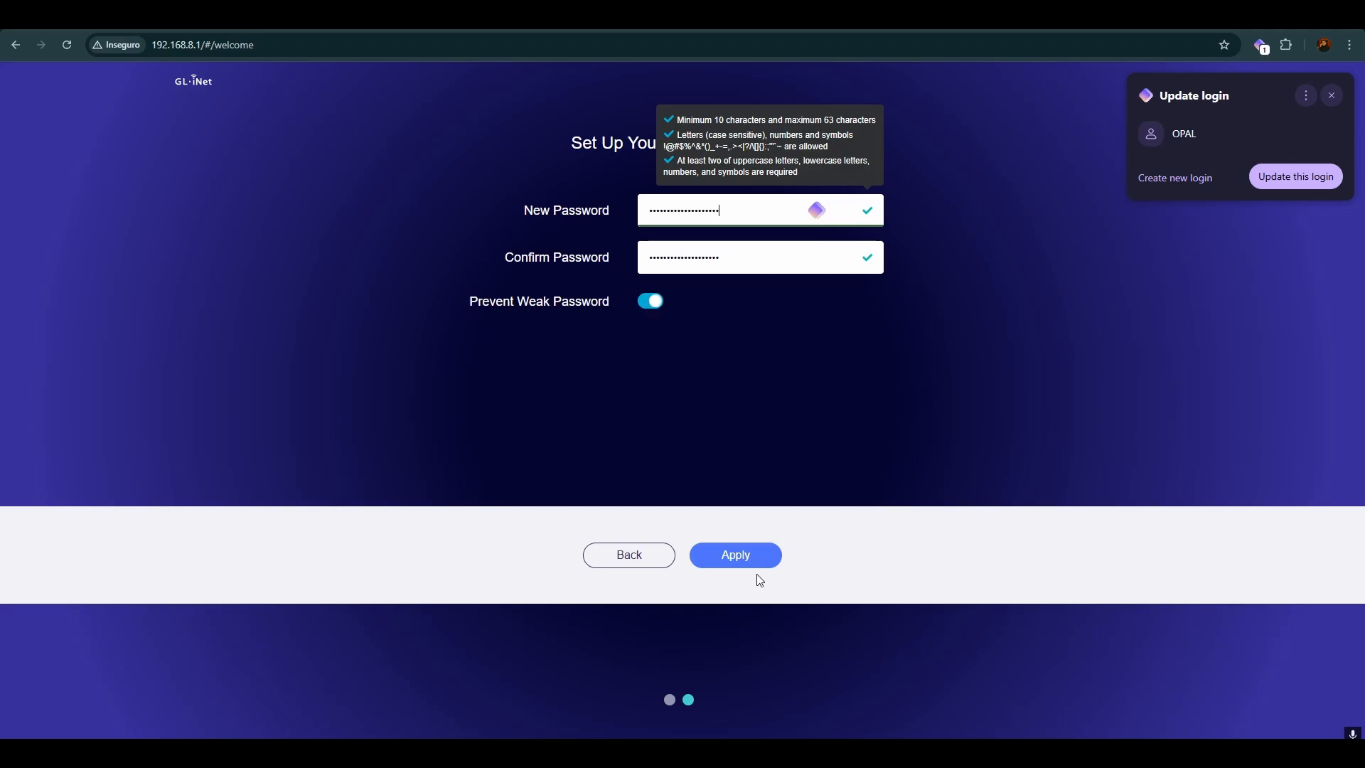
{"action": "left_click", "coordinate": [746, 557]}
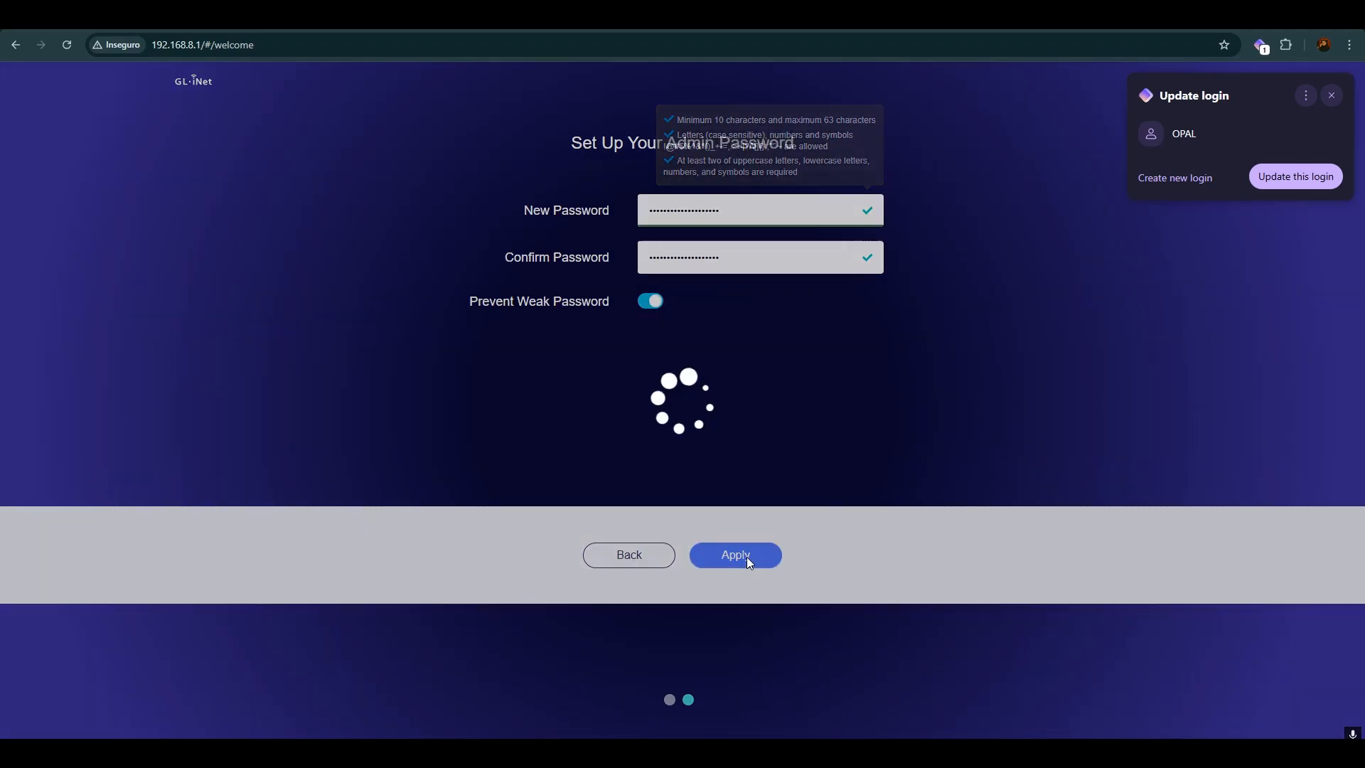
{"action": "left_click", "coordinate": [1331, 95]}
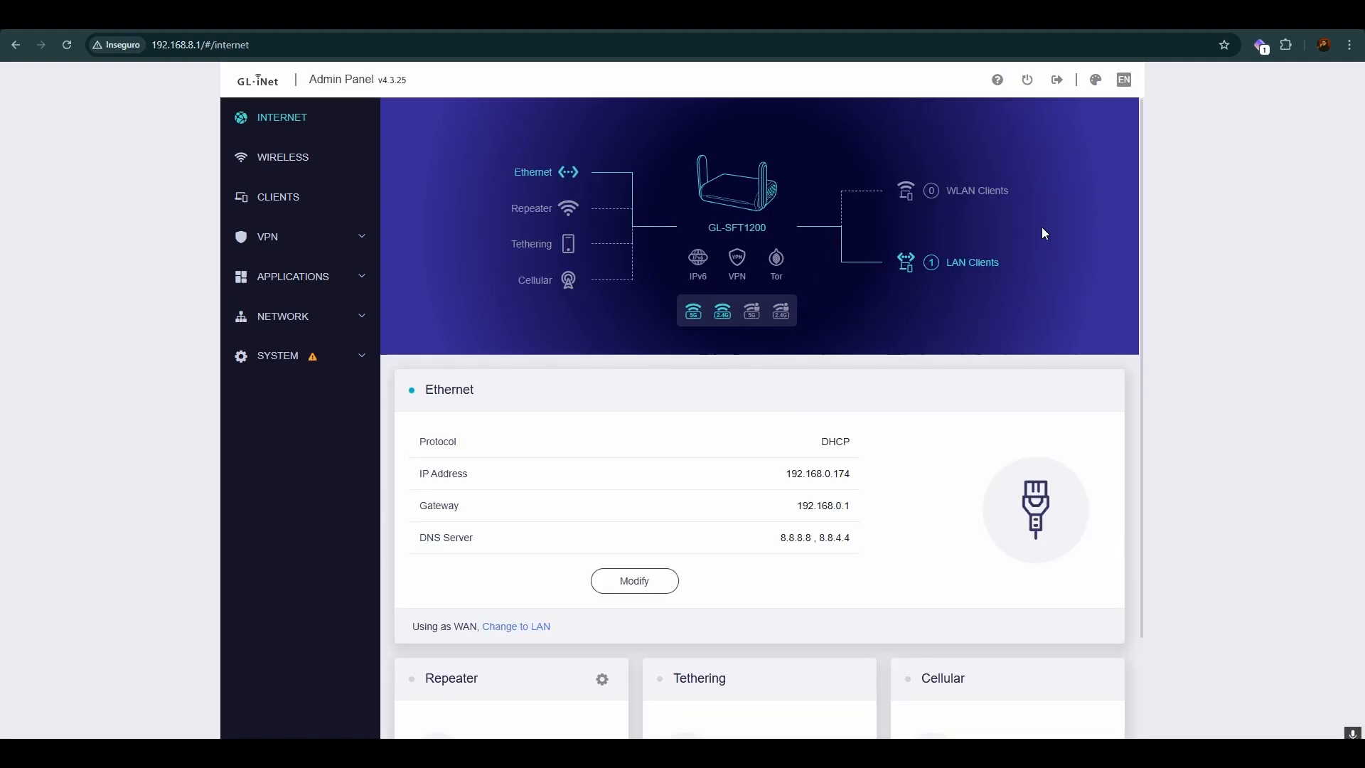
Step: Examine the Ethernet connection's IP address, gateway and DNS servers on the Internet page
{"action": "scroll", "coordinate": [744, 398], "scroll_direction": "down", "scroll_amount": 2}
{"action": "scroll", "coordinate": [770, 411], "scroll_direction": "up", "scroll_amount": 2}
{"action": "left_click_drag", "start_coordinate": [788, 474], "coordinate": [855, 481]}
{"action": "left_click", "coordinate": [855, 481]}
{"action": "scroll", "coordinate": [846, 480], "scroll_direction": "down", "scroll_amount": 2}
{"action": "left_click_drag", "start_coordinate": [797, 356], "coordinate": [851, 389]}
{"action": "left_click", "coordinate": [836, 357]}
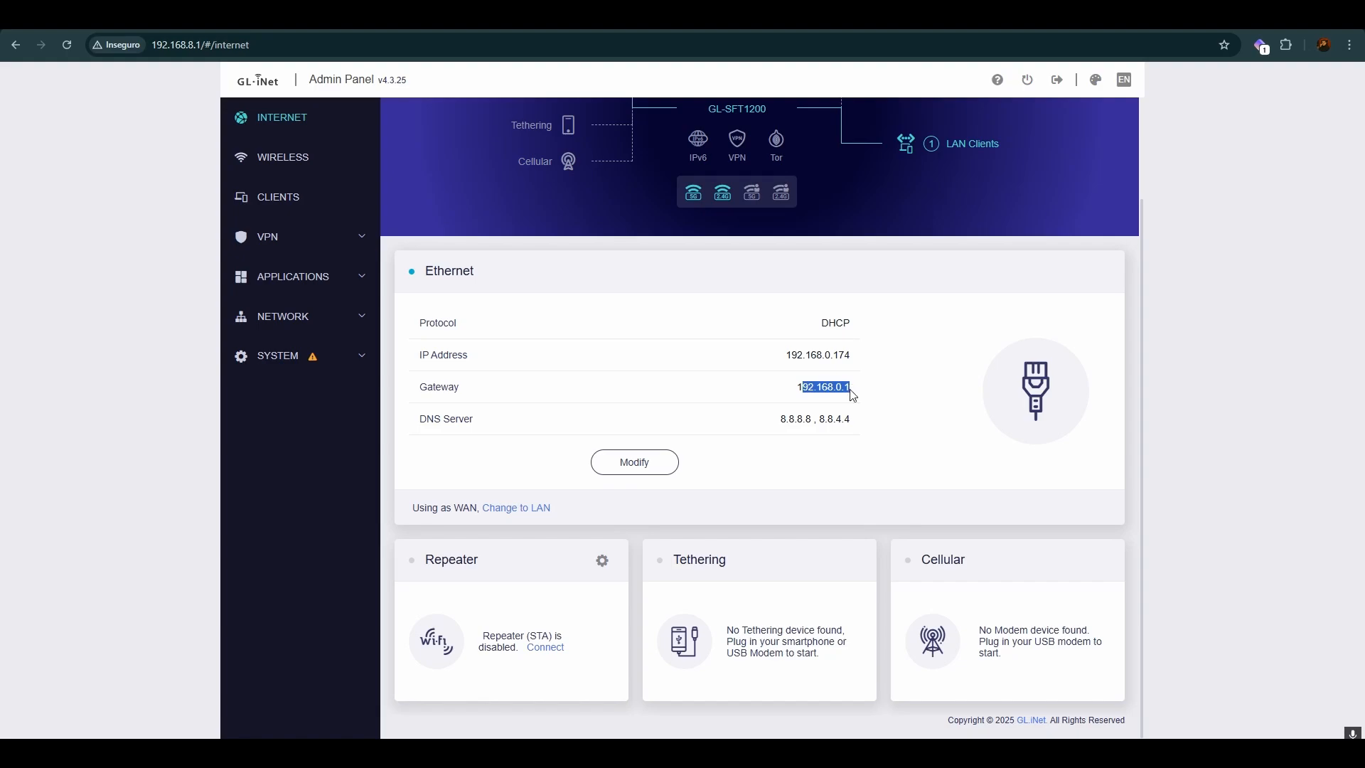
{"action": "left_click_drag", "start_coordinate": [795, 388], "coordinate": [854, 395]}
{"action": "left_click_drag", "start_coordinate": [779, 419], "coordinate": [890, 427]}
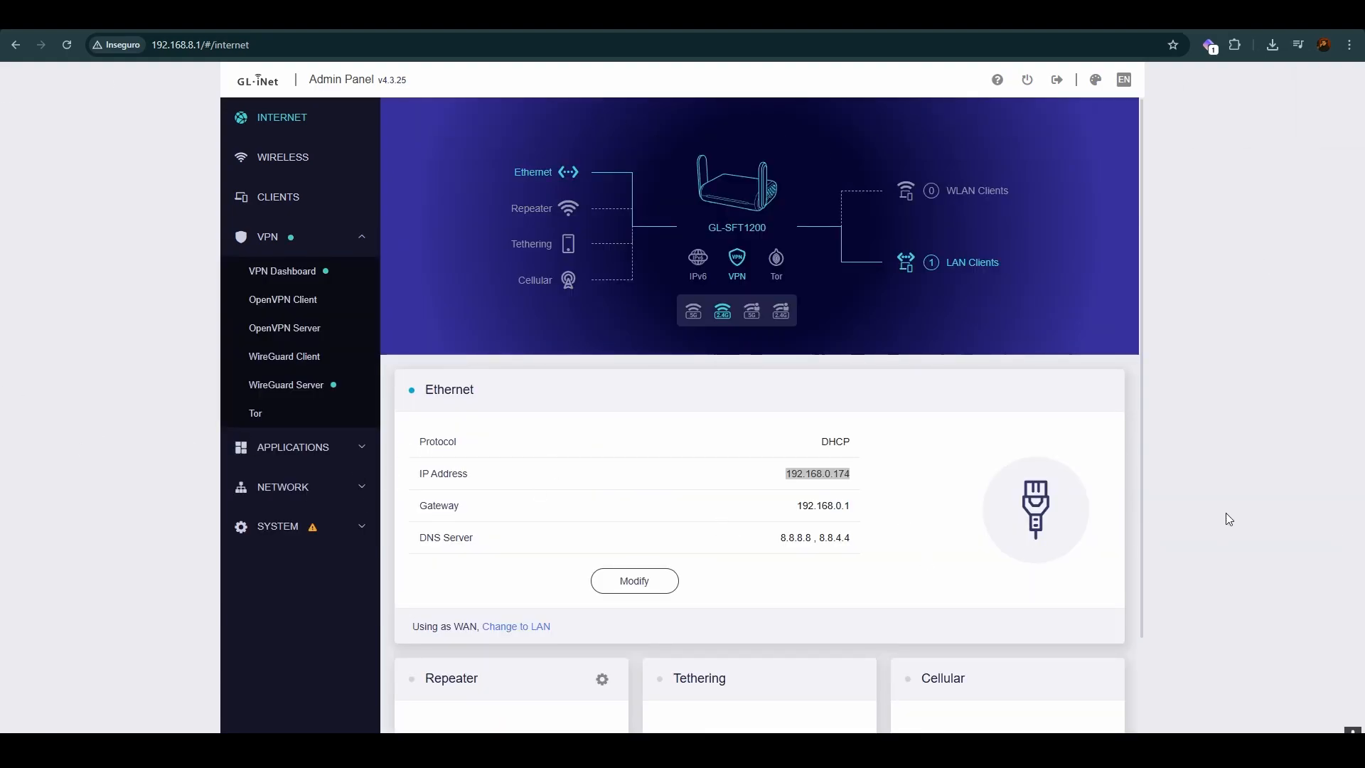
Step: Look over the Internet page again and highlight the router's Ethernet IP address
{"action": "left_click", "coordinate": [551, 457]}
{"action": "scroll", "coordinate": [889, 442], "scroll_direction": "down", "scroll_amount": 2}
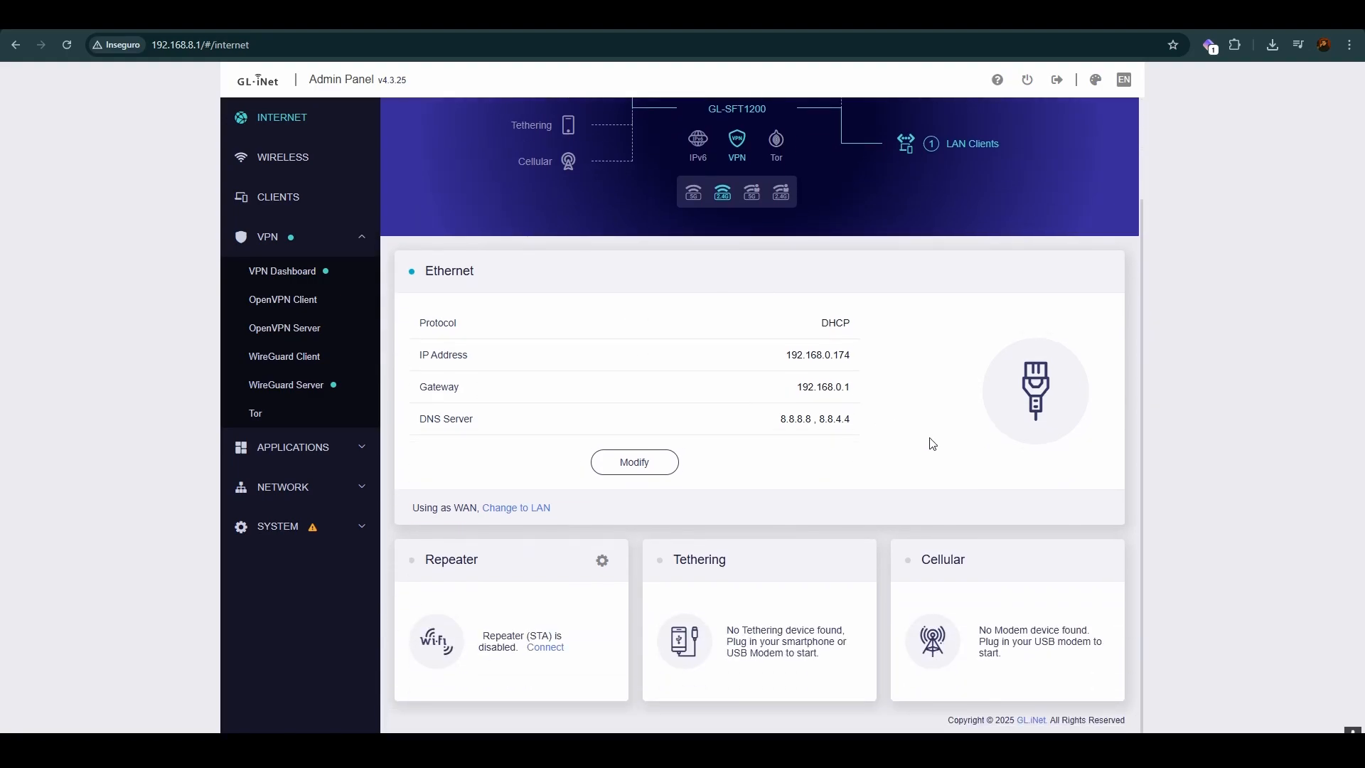
{"action": "scroll", "coordinate": [952, 455], "scroll_direction": "up", "scroll_amount": 2}
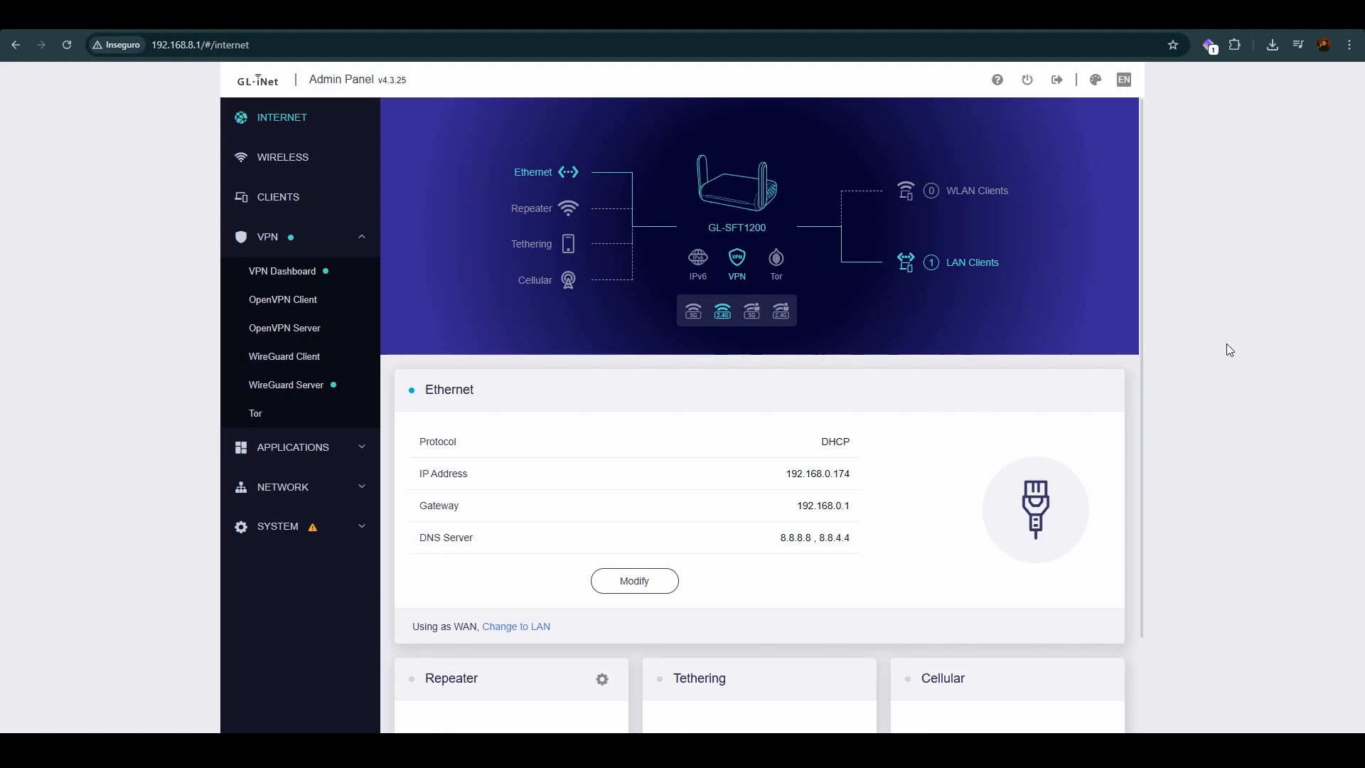
{"action": "left_click_drag", "start_coordinate": [428, 475], "coordinate": [469, 475]}
{"action": "left_click_drag", "start_coordinate": [797, 475], "coordinate": [885, 475]}
Step: Open the downloaded image-asset.webp to view the single port forwarding example at a larger scale
{"action": "left_click", "coordinate": [1272, 45]}
{"action": "left_click", "coordinate": [1128, 113]}
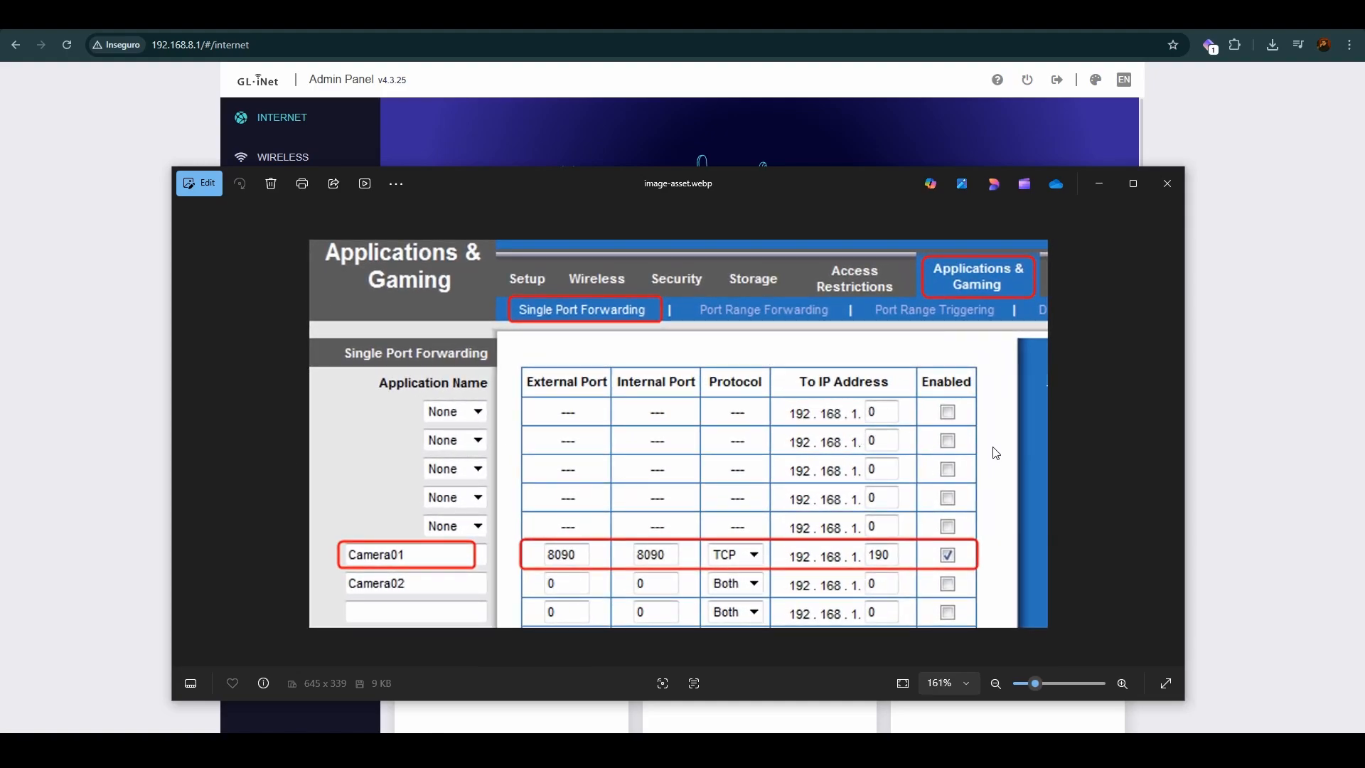
{"action": "scroll", "coordinate": [924, 503], "scroll_direction": "up", "scroll_amount": 2}
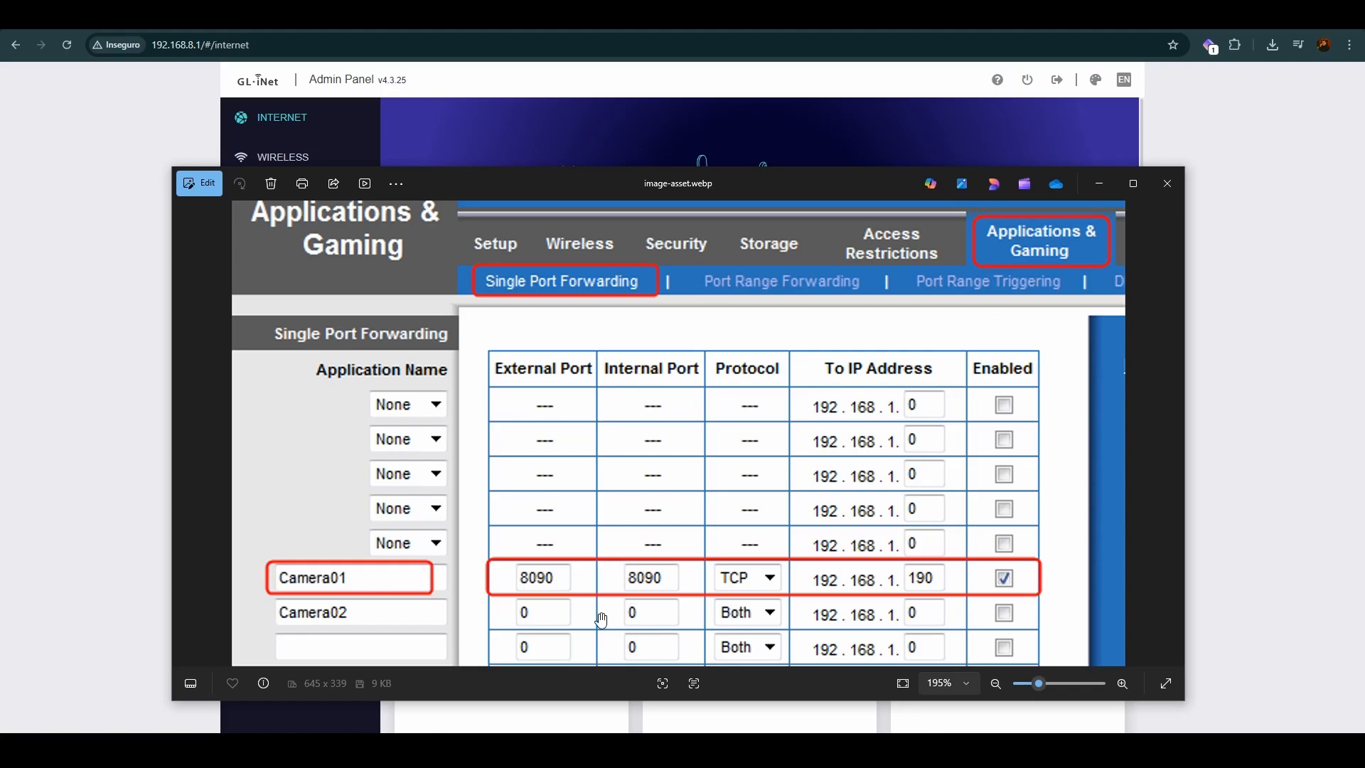
Step: Switch to the PORTAS GLINET note in Notepad, place it beside the image, and select the port number 51820
{"action": "key", "text": "alt+Tab"}
{"action": "left_click_drag", "start_coordinate": [389, 181], "coordinate": [949, 198]}
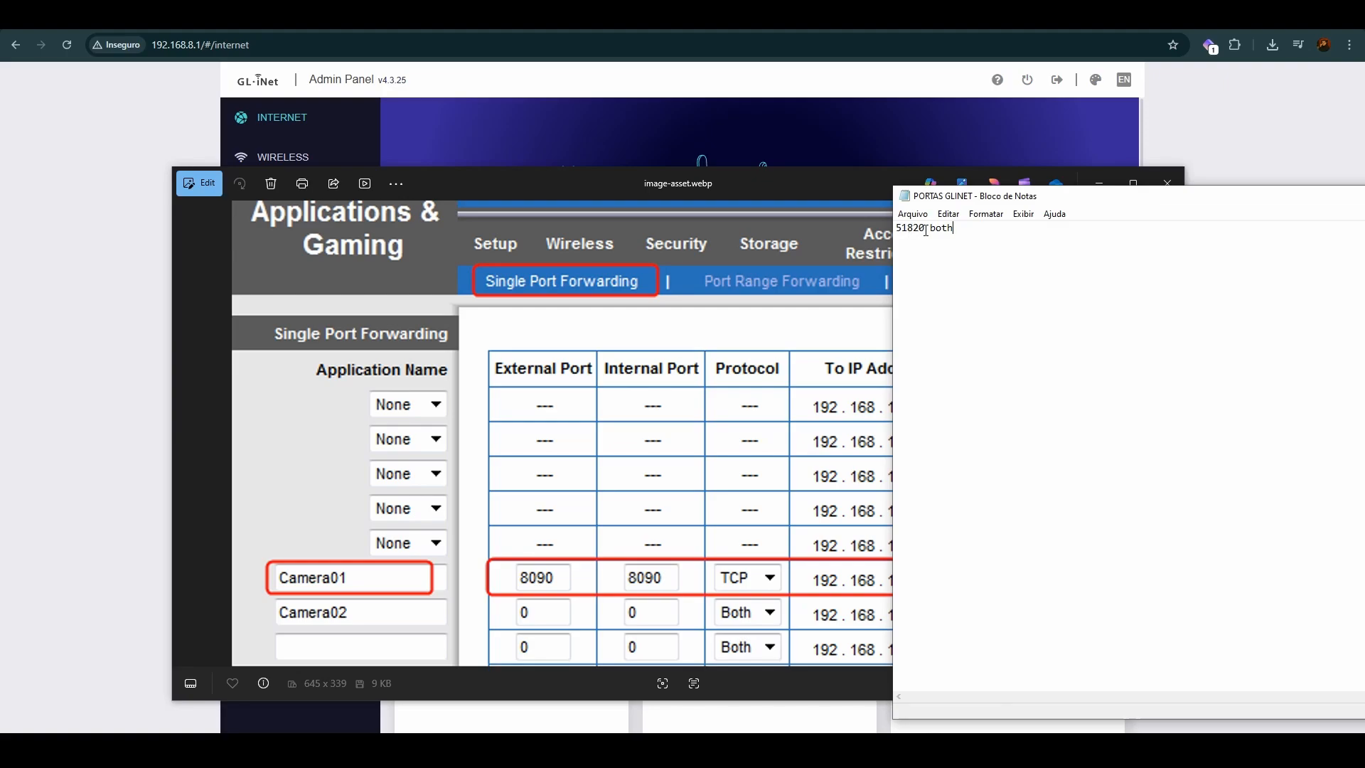
{"action": "double_click", "coordinate": [926, 230]}
Step: Reposition the image window to compare the port forwarding example with the router's Ethernet IP address and the port note
{"action": "left_click_drag", "start_coordinate": [785, 192], "coordinate": [660, 181]}
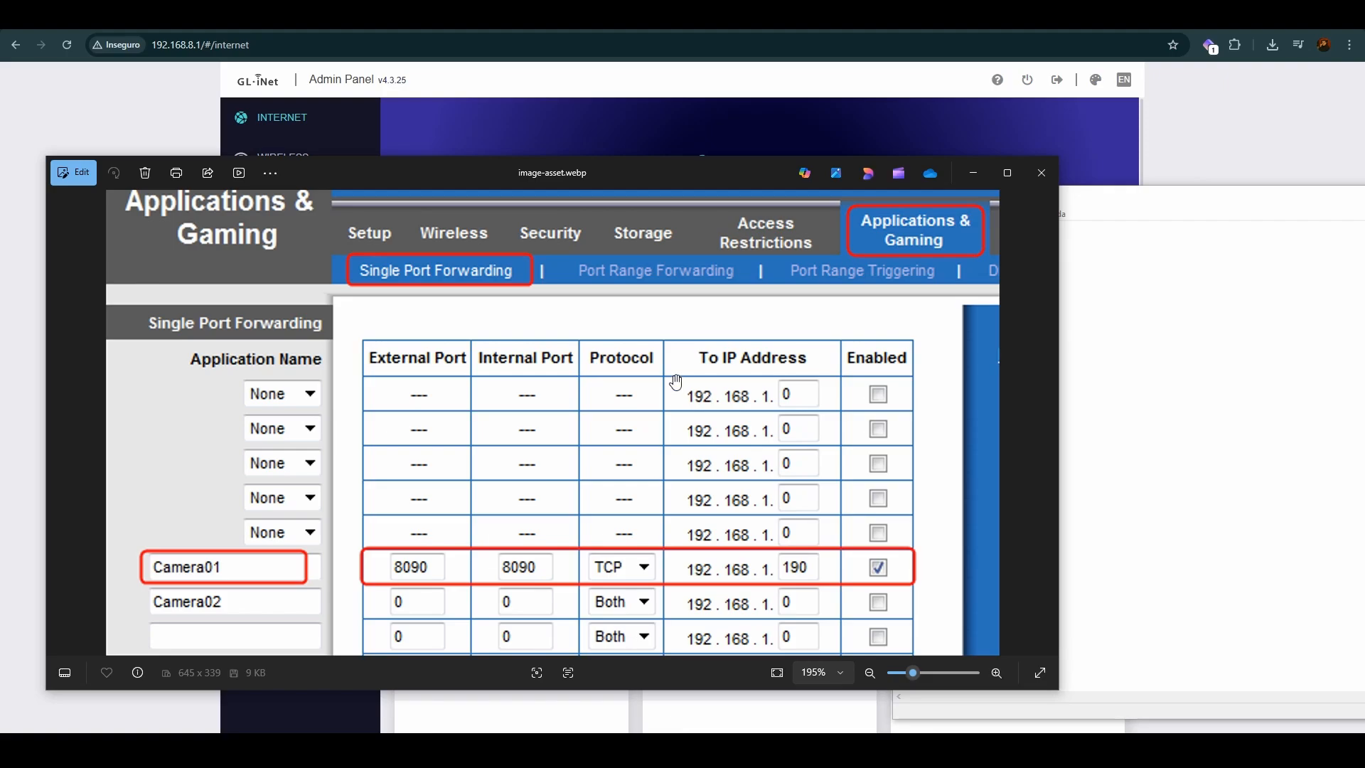
{"action": "left_click_drag", "start_coordinate": [715, 165], "coordinate": [807, 529]}
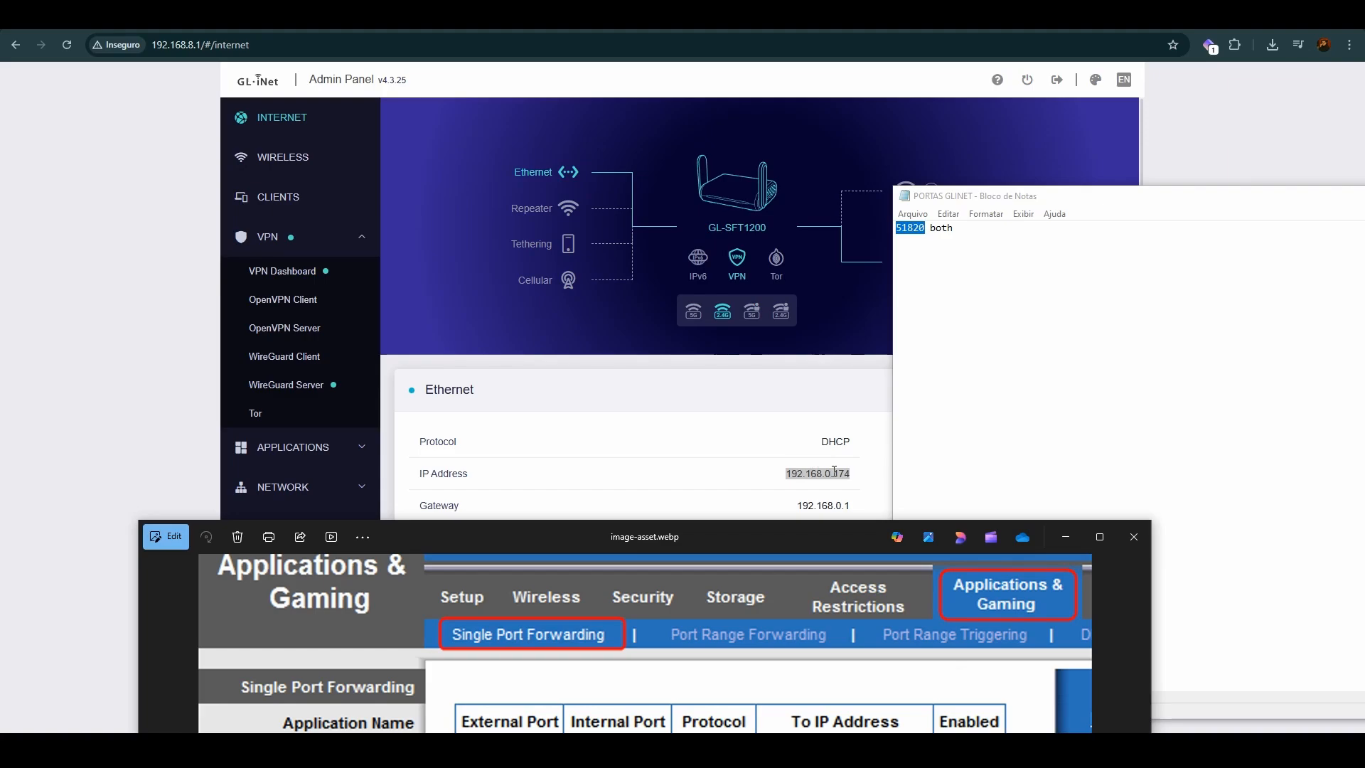
{"action": "left_click_drag", "start_coordinate": [825, 543], "coordinate": [829, 253]}
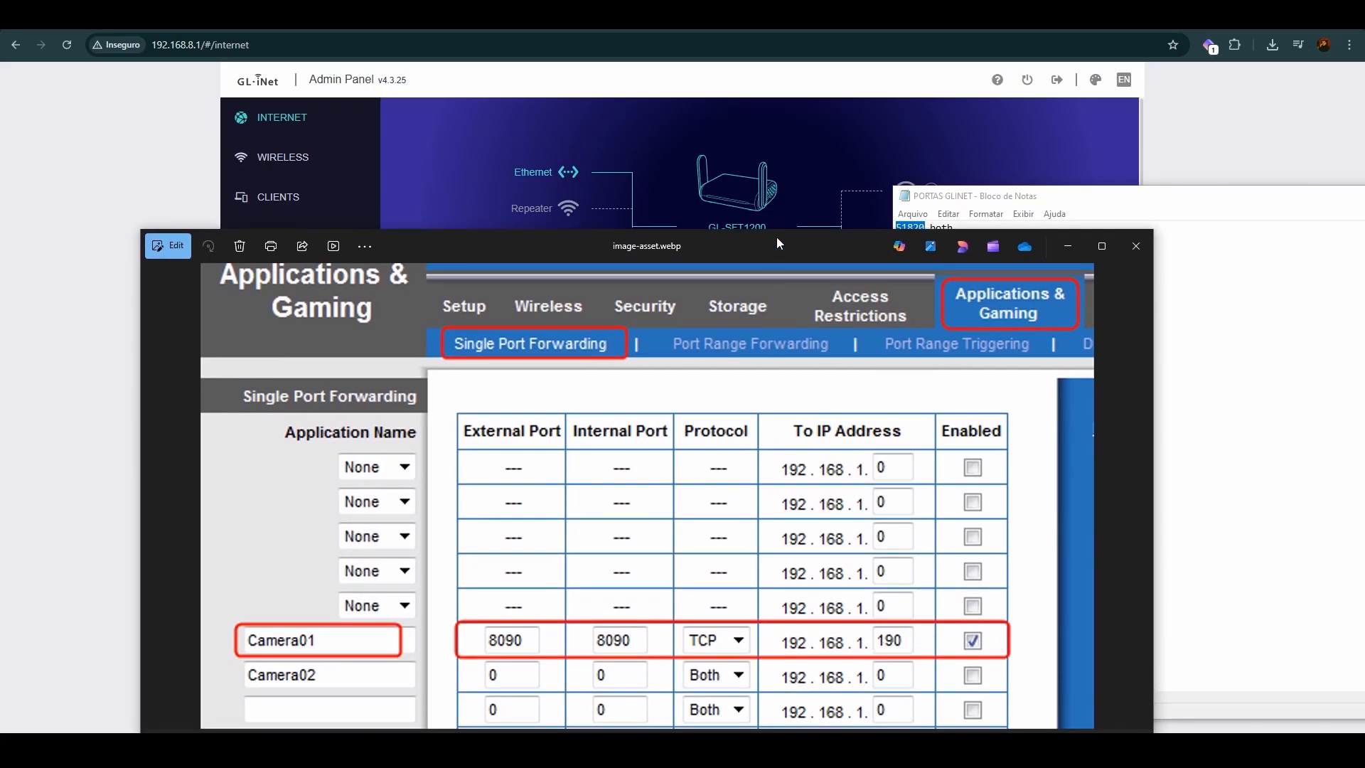
{"action": "left_click_drag", "start_coordinate": [778, 244], "coordinate": [735, 151]}
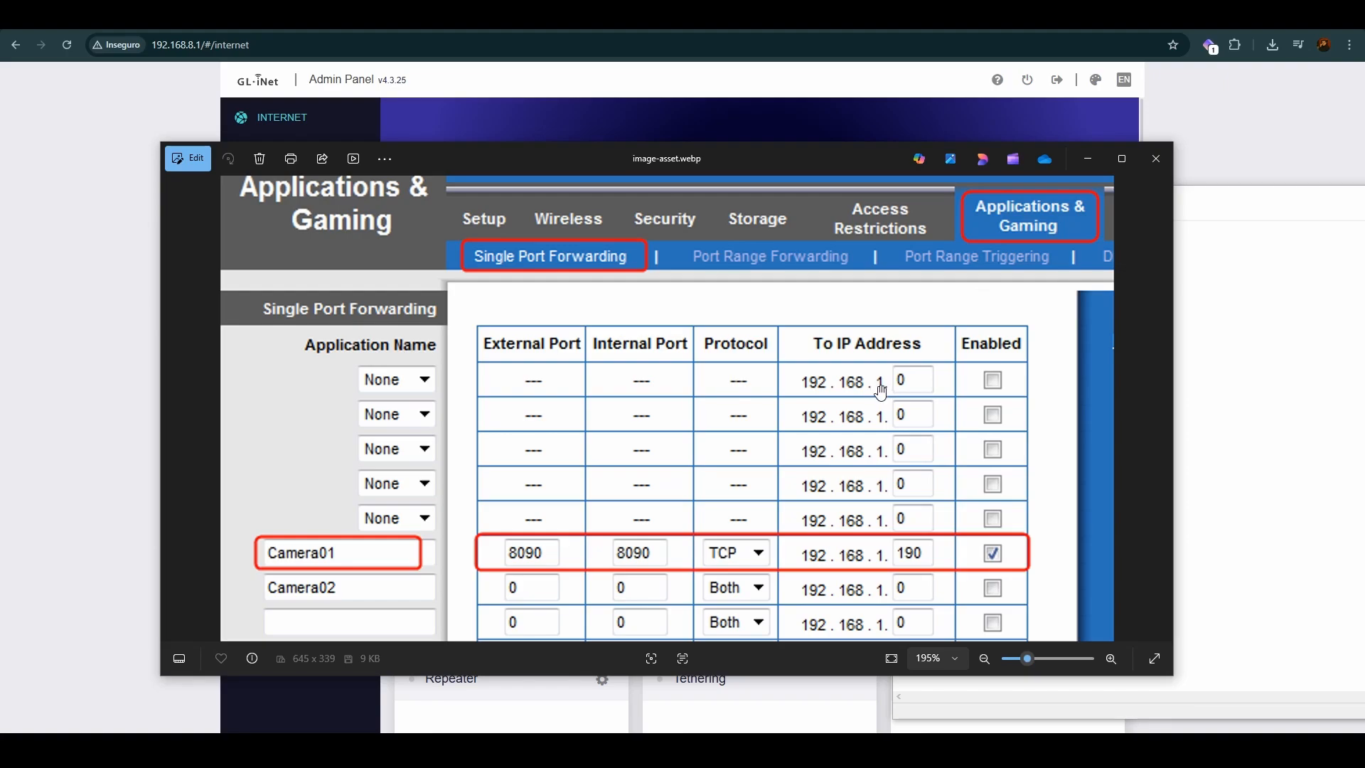
{"action": "left_click_drag", "start_coordinate": [745, 158], "coordinate": [716, 136]}
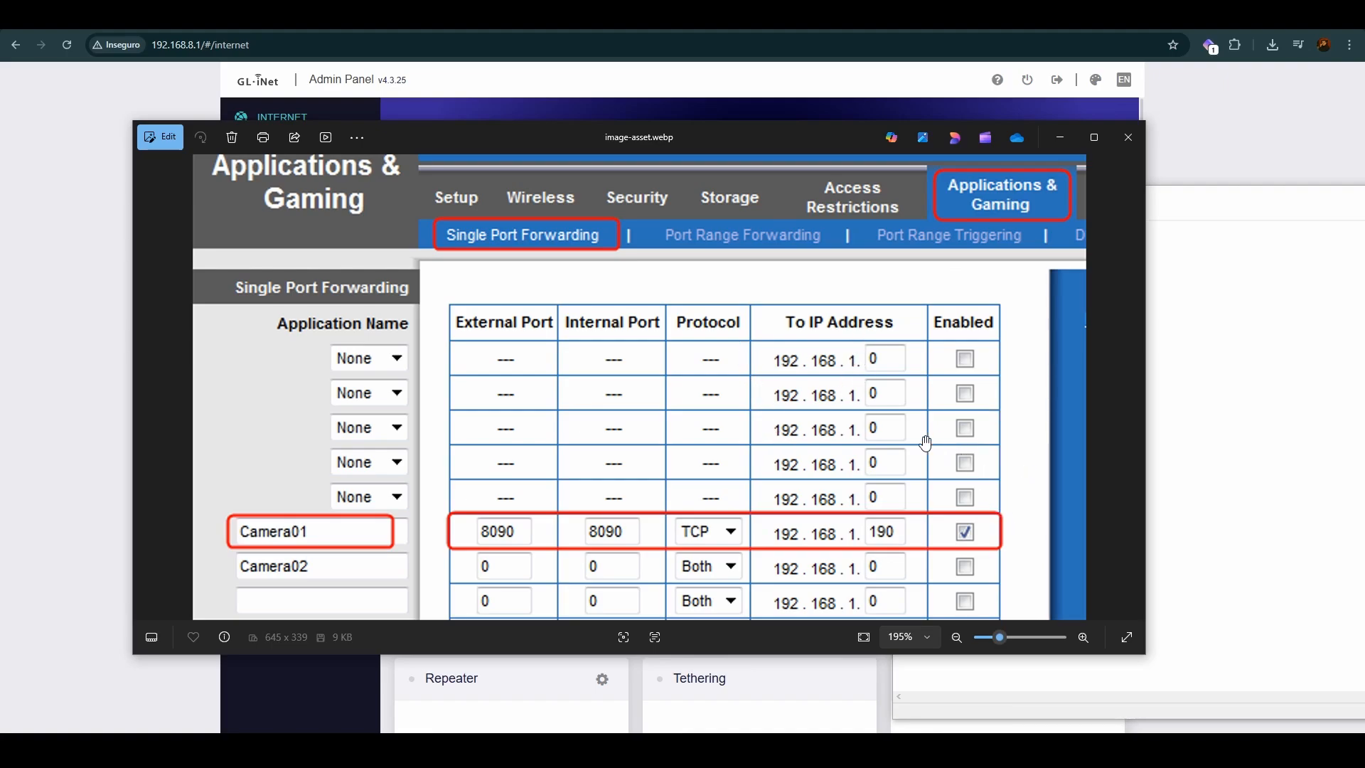
Step: Examine the Camera01 row of the forwarding example, including its ports, protocol, destination IP address and enabled checkbox
{"action": "scroll", "coordinate": [981, 526], "scroll_direction": "up", "scroll_amount": 1}
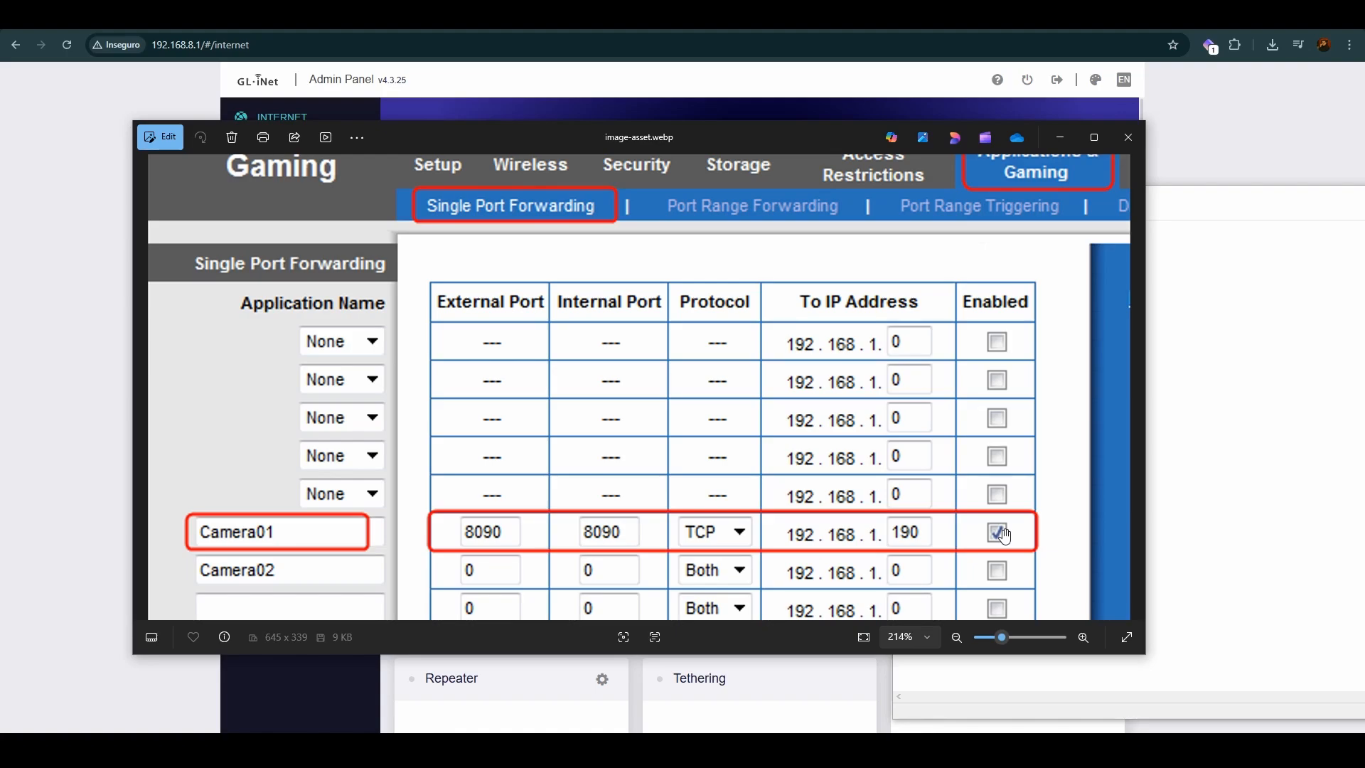
{"action": "scroll", "coordinate": [998, 529], "scroll_direction": "down", "scroll_amount": 3}
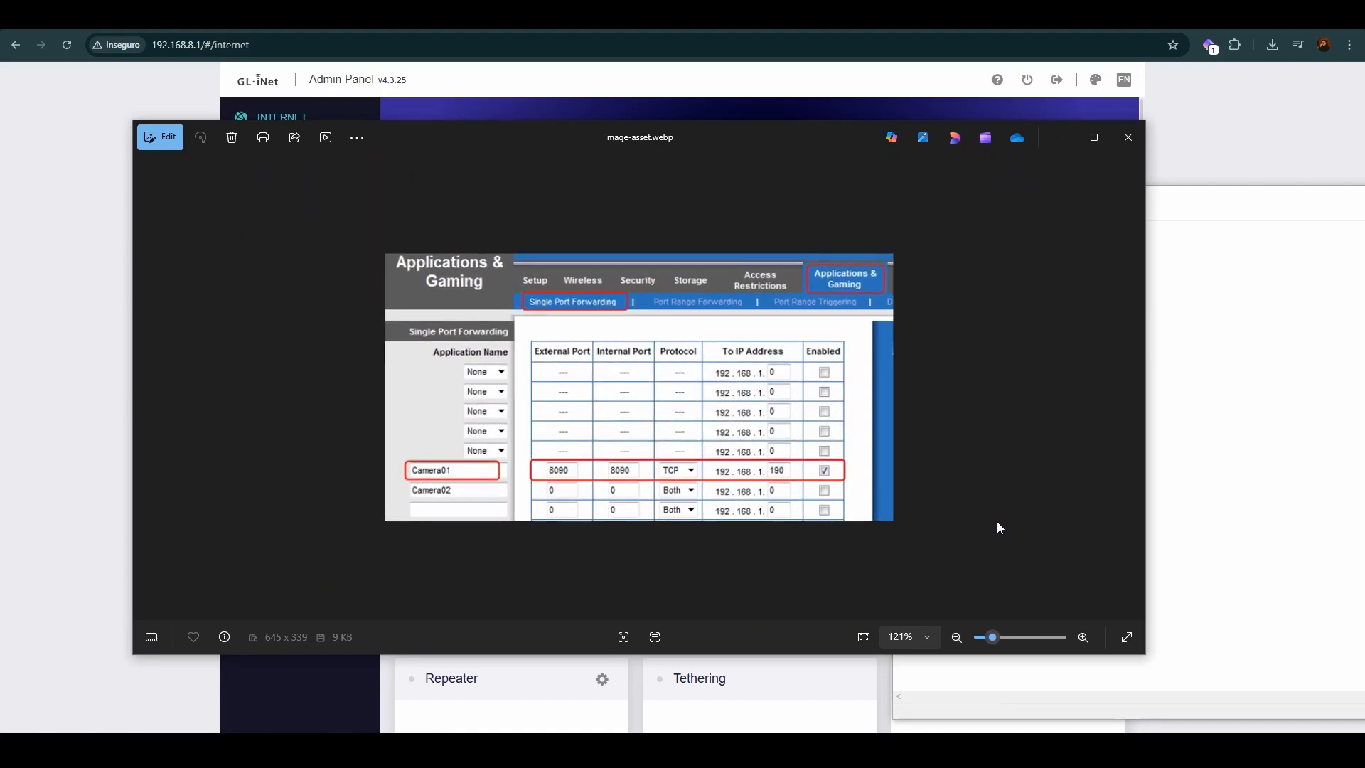
{"action": "scroll", "coordinate": [995, 526], "scroll_direction": "up", "scroll_amount": 1}
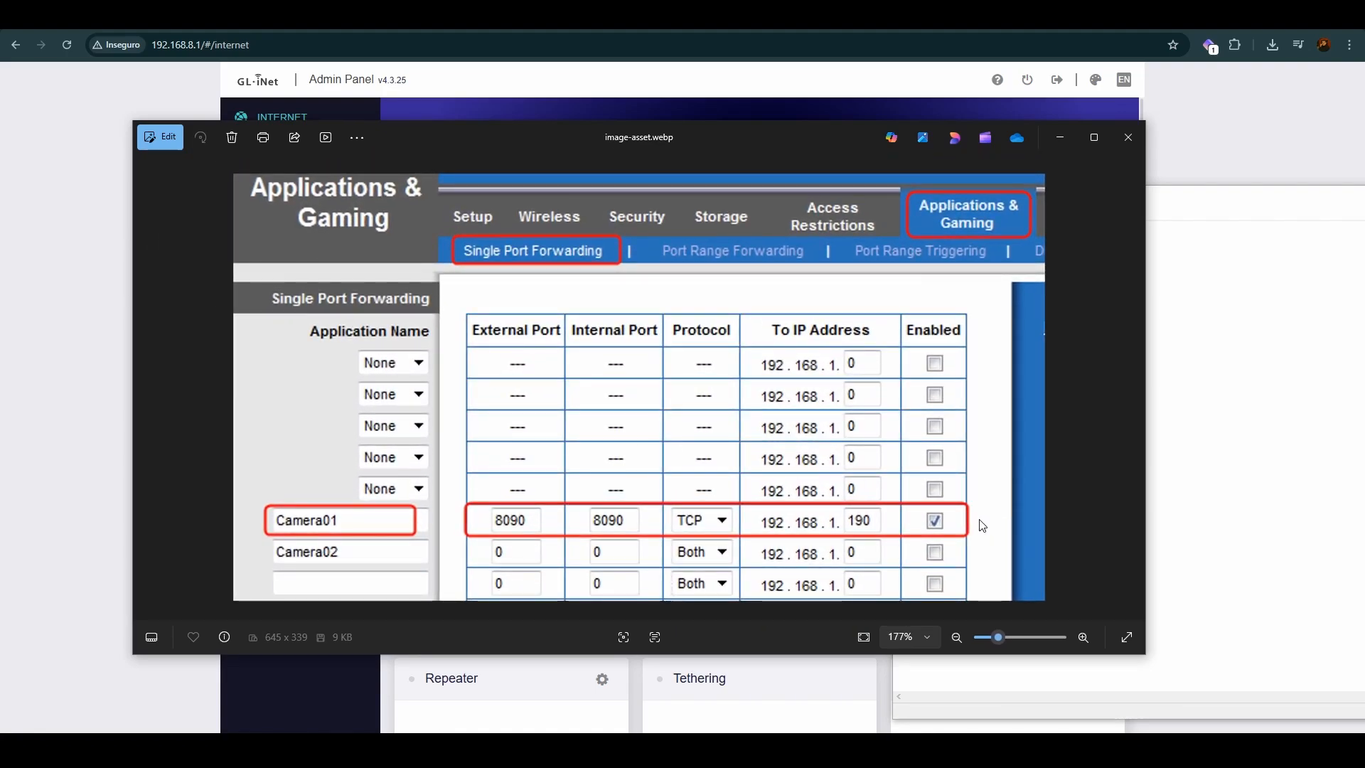
{"action": "scroll", "coordinate": [973, 504], "scroll_direction": "up", "scroll_amount": 2}
{"action": "scroll", "coordinate": [971, 490], "scroll_direction": "down", "scroll_amount": 4}
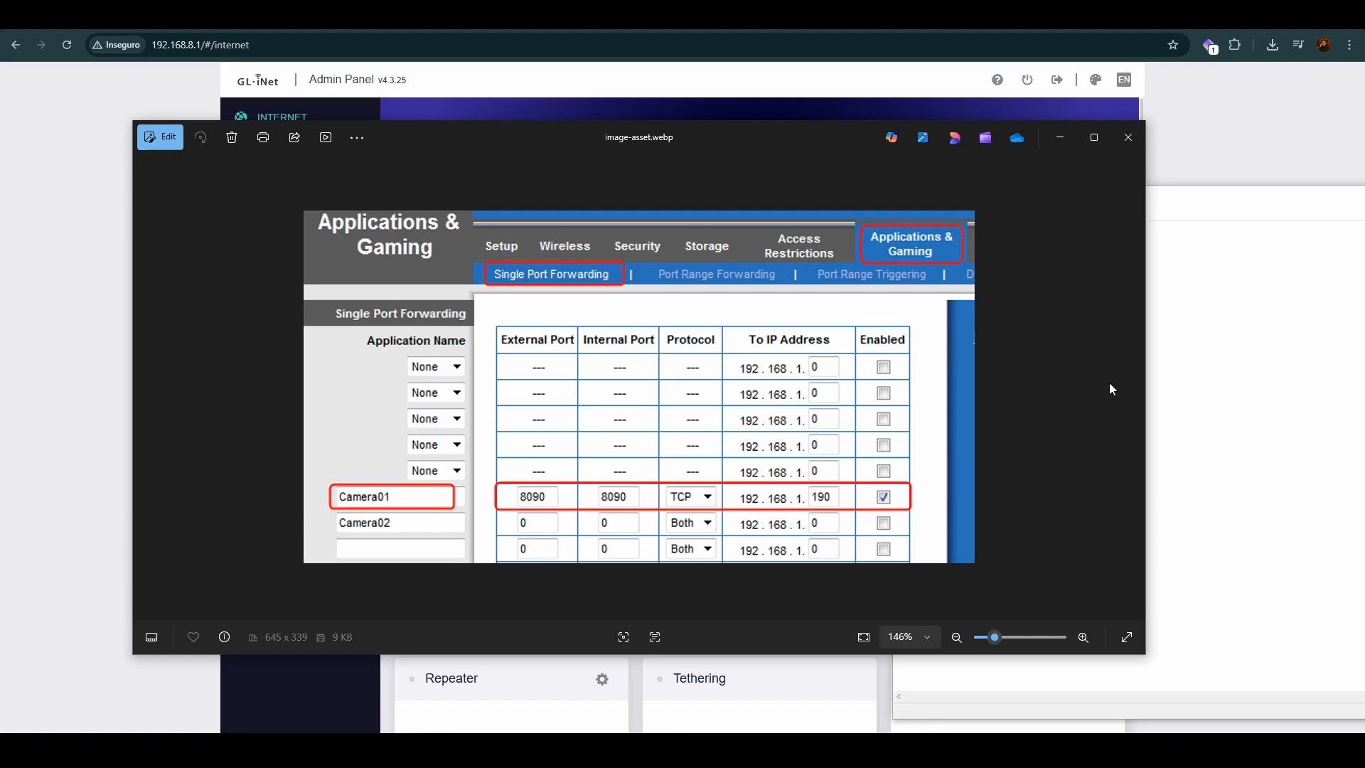
{"action": "scroll", "coordinate": [1034, 405], "scroll_direction": "up", "scroll_amount": 1}
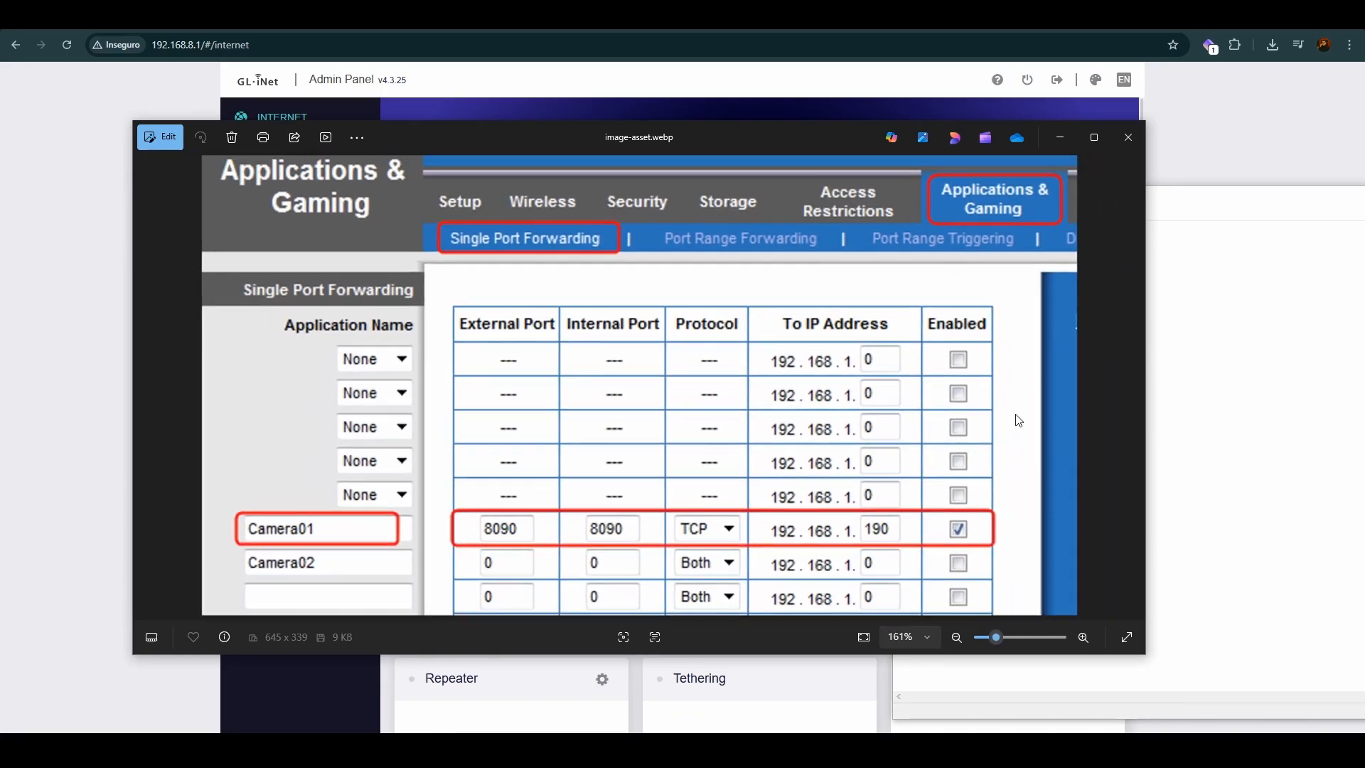
{"action": "scroll", "coordinate": [1015, 416], "scroll_direction": "down", "scroll_amount": 2}
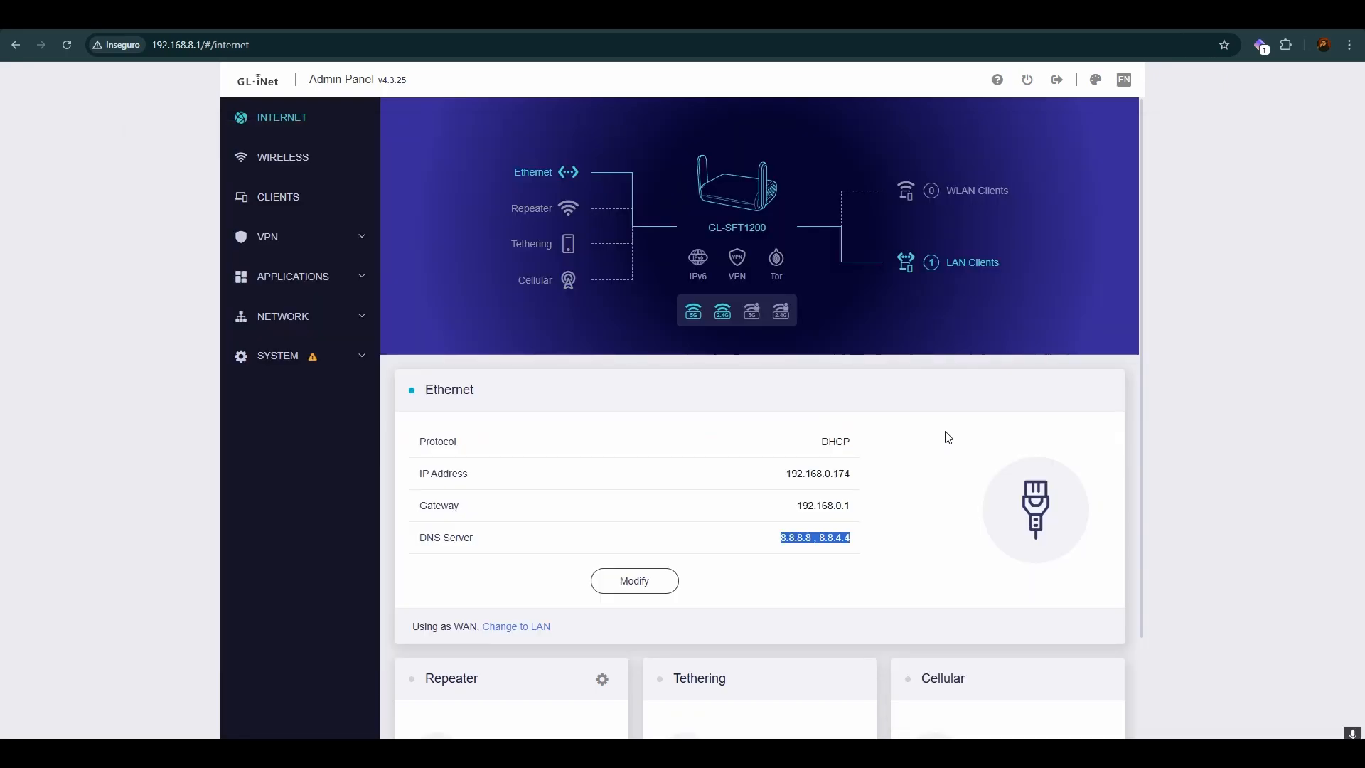
{"action": "left_click", "coordinate": [945, 430]}
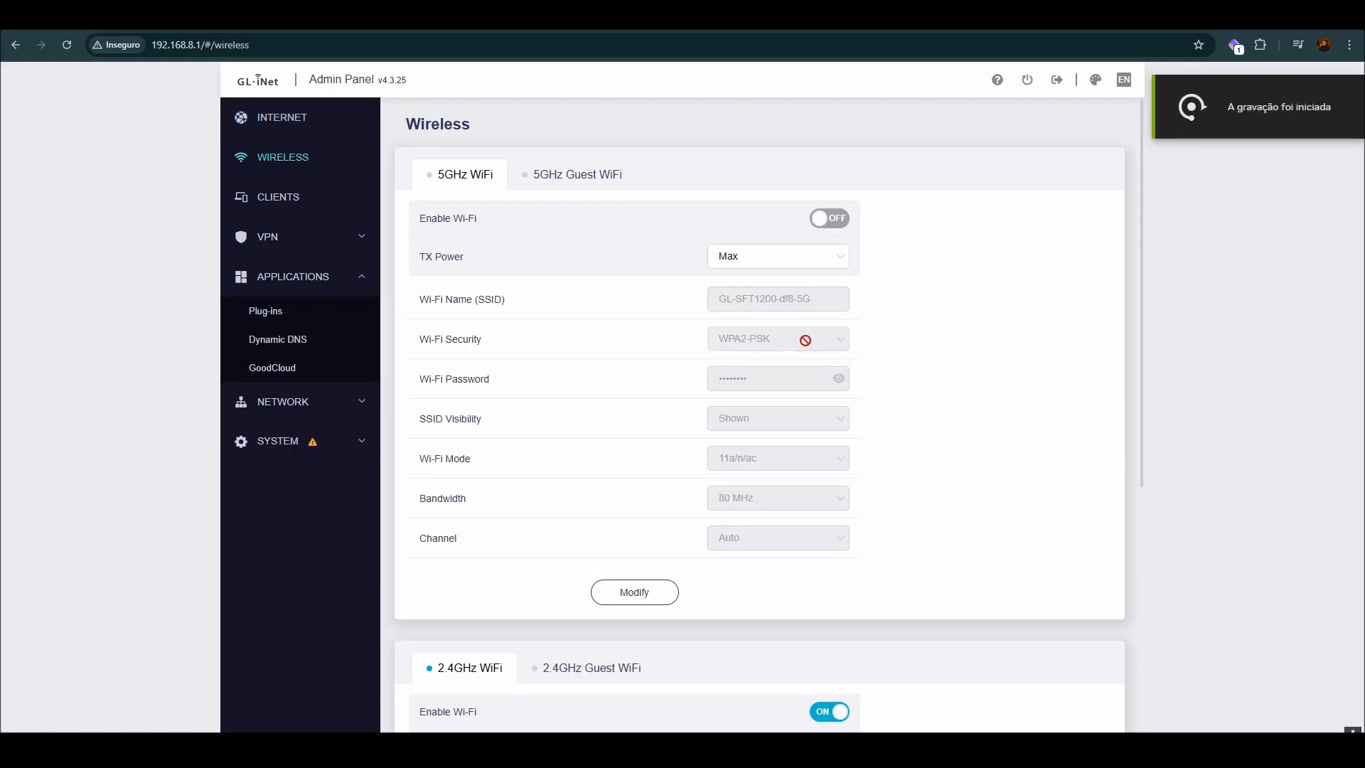
Step: Open the router's Dynamic DNS settings and enable DDNS
{"action": "left_click", "coordinate": [356, 271]}
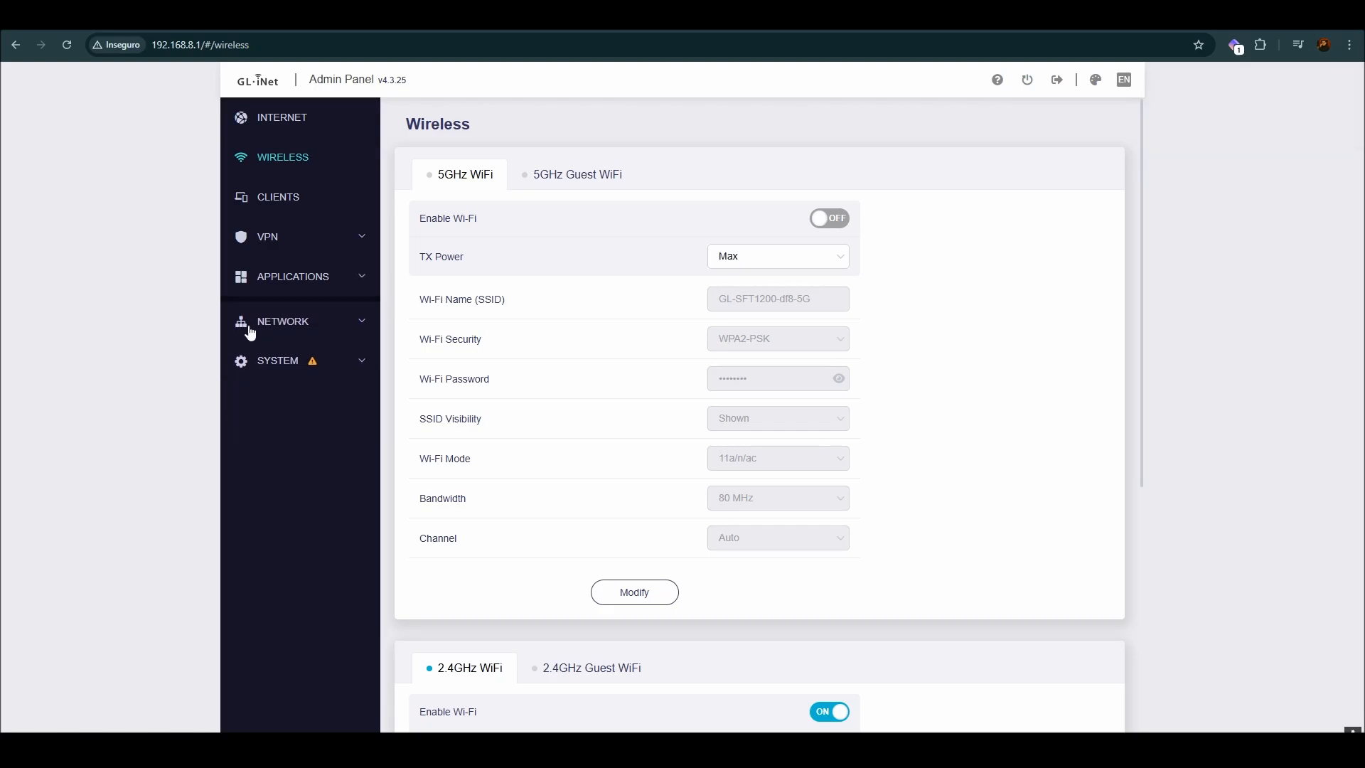
{"action": "left_click", "coordinate": [320, 281]}
{"action": "left_click", "coordinate": [276, 341]}
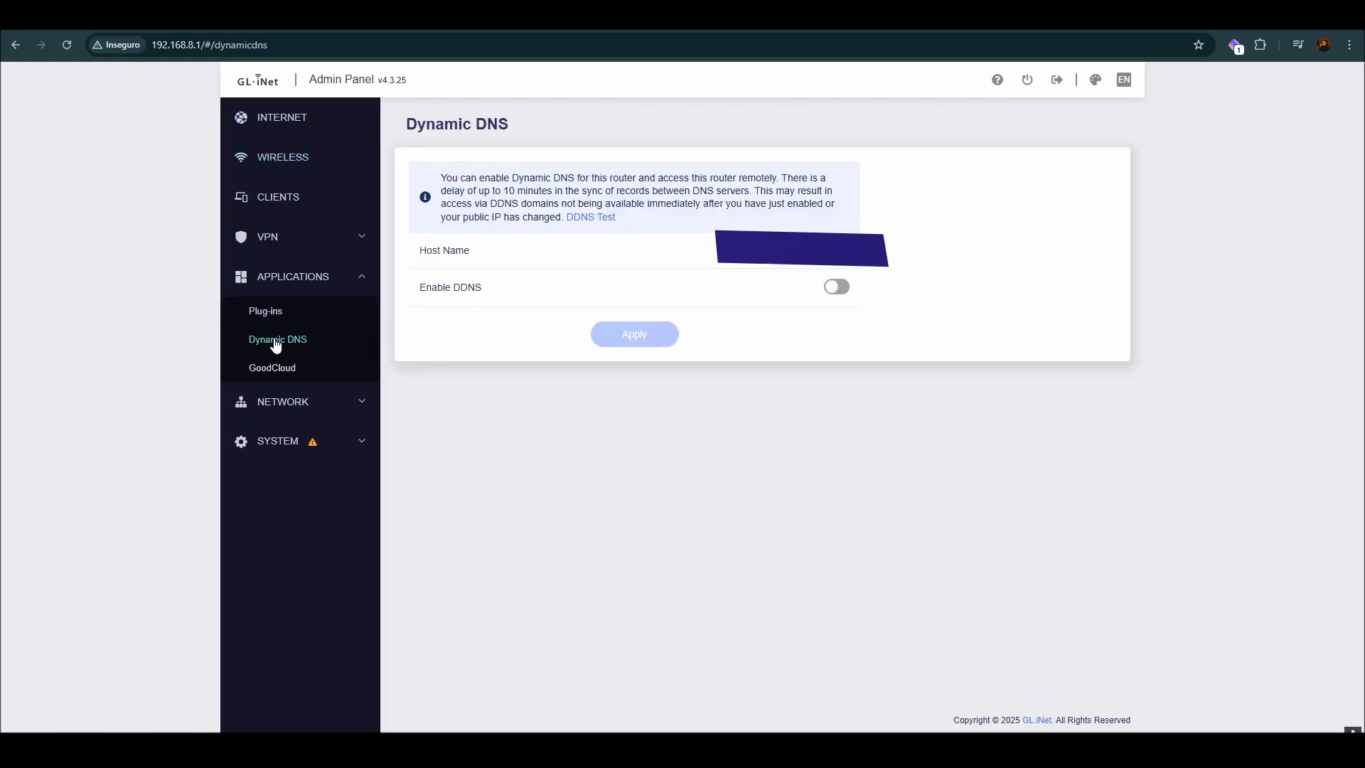
{"action": "left_click_drag", "start_coordinate": [425, 287], "coordinate": [476, 290]}
{"action": "left_click", "coordinate": [837, 286]}
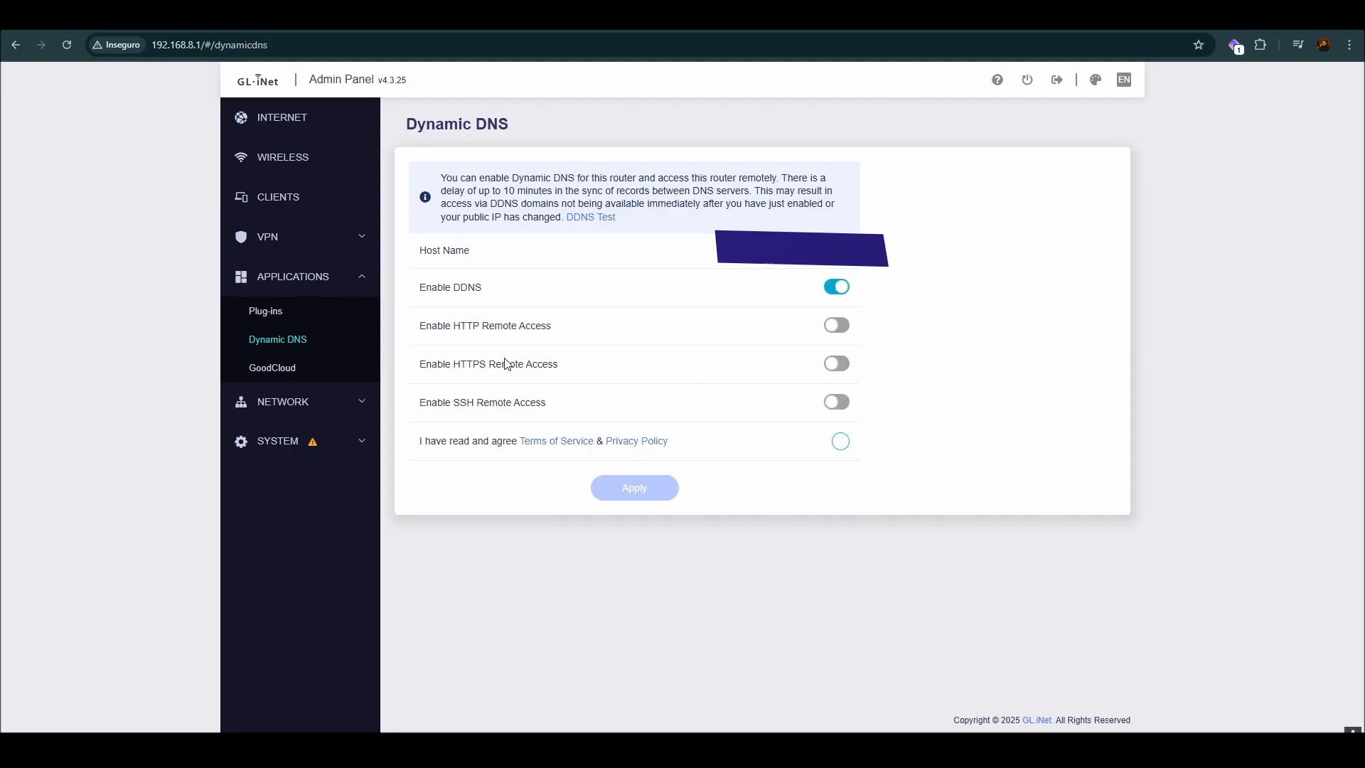
Step: Enable HTTPS and SSH remote access, agree to the Terms of Service and Privacy Policy, and apply the Dynamic DNS settings
{"action": "left_click", "coordinate": [833, 366]}
{"action": "left_click_drag", "start_coordinate": [461, 331], "coordinate": [600, 332]}
{"action": "left_click", "coordinate": [514, 330]}
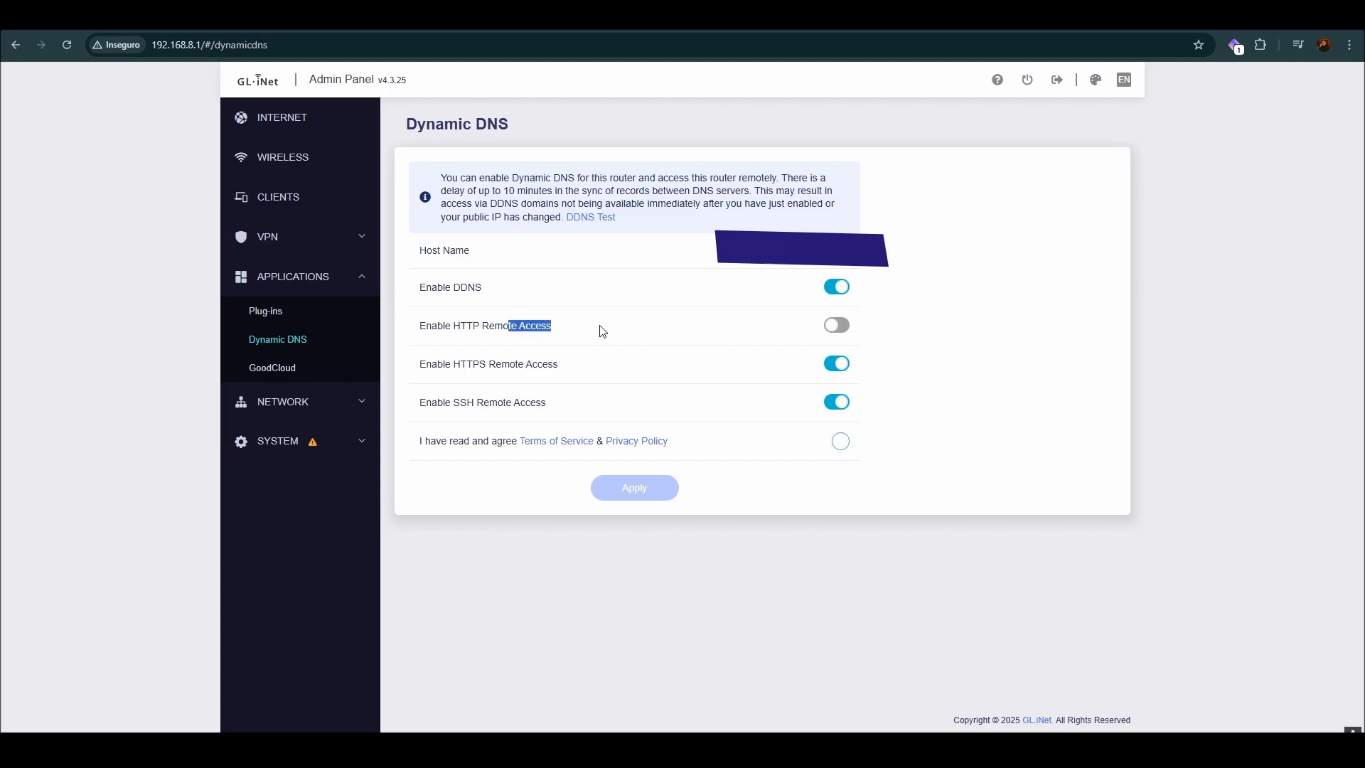
{"action": "left_click", "coordinate": [840, 440]}
{"action": "left_click", "coordinate": [648, 490]}
Step: Run the DDNS Test and examine the notice and results in its dialog
{"action": "left_click", "coordinate": [605, 216]}
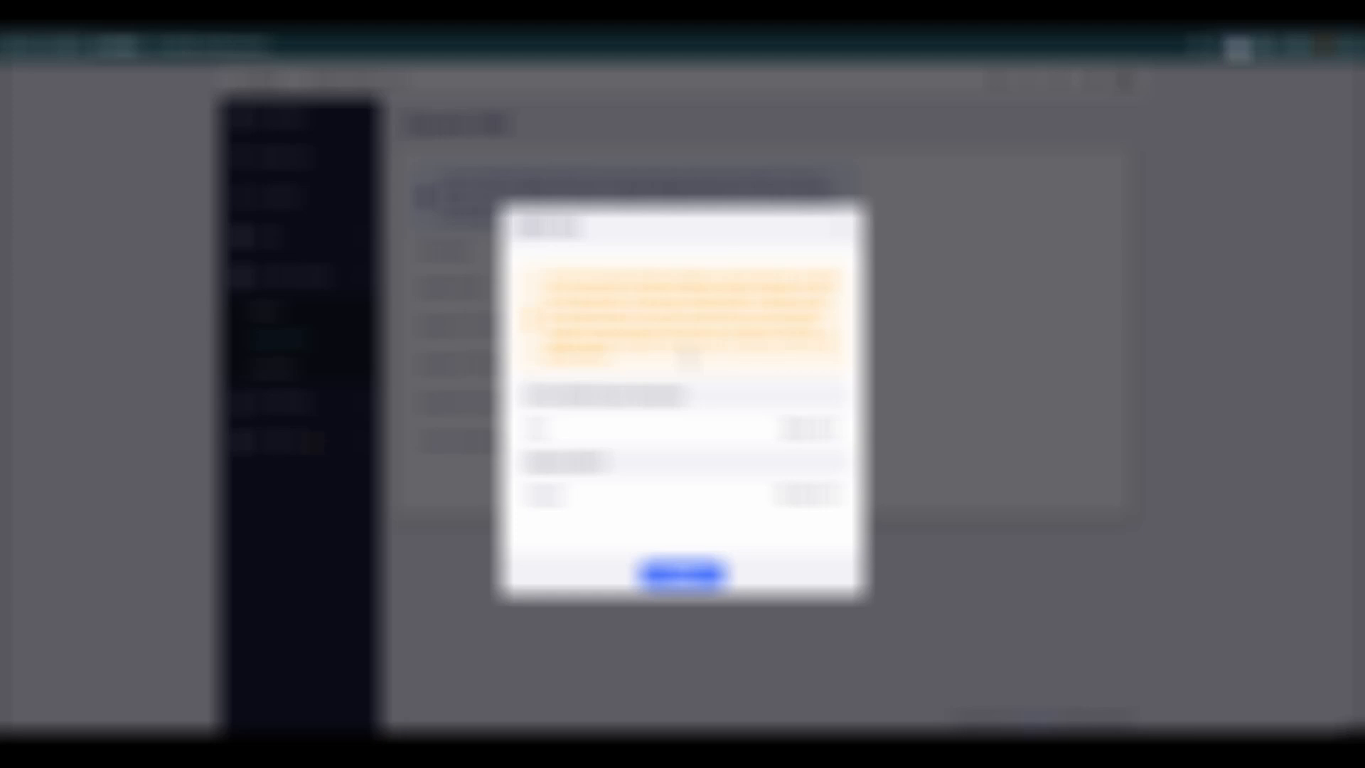
{"action": "left_click_drag", "start_coordinate": [714, 342], "coordinate": [806, 359]}
{"action": "left_click", "coordinate": [776, 526]}
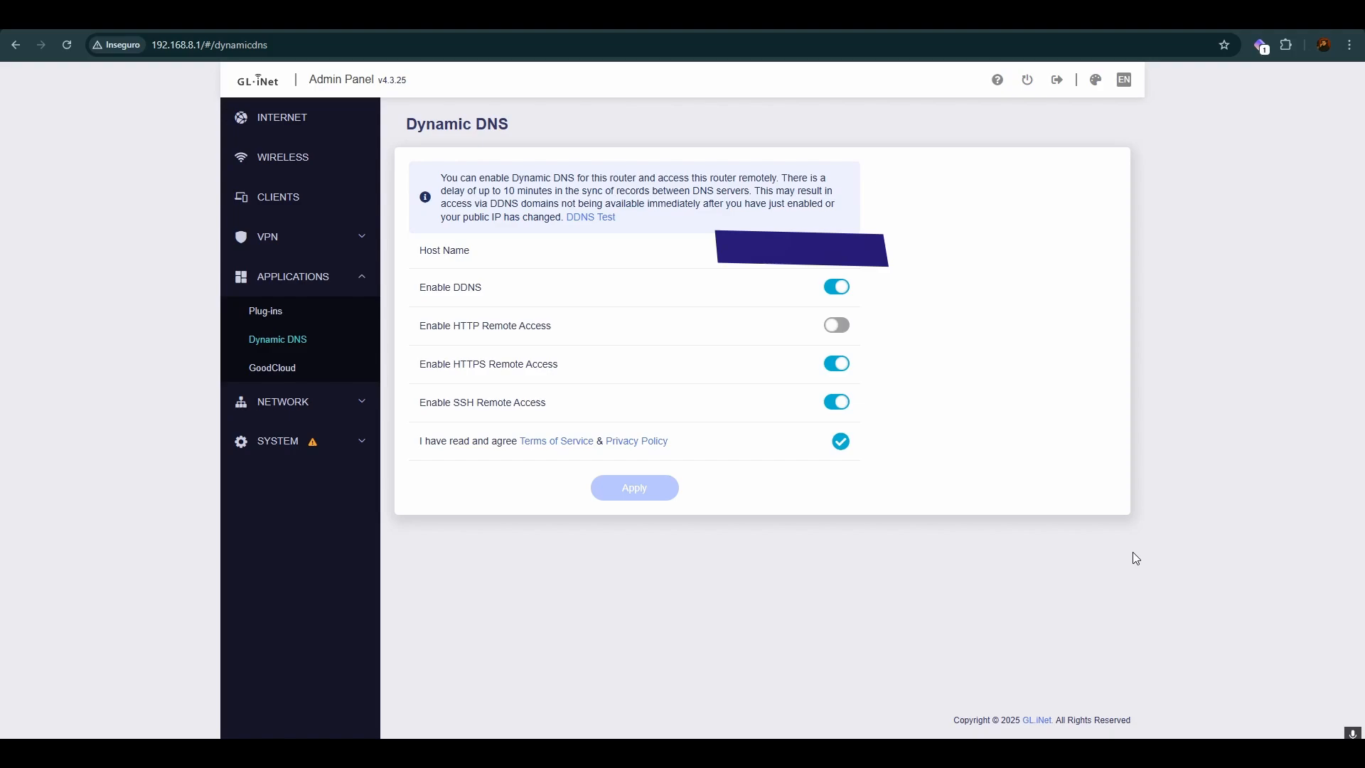
{"action": "left_click", "coordinate": [587, 216]}
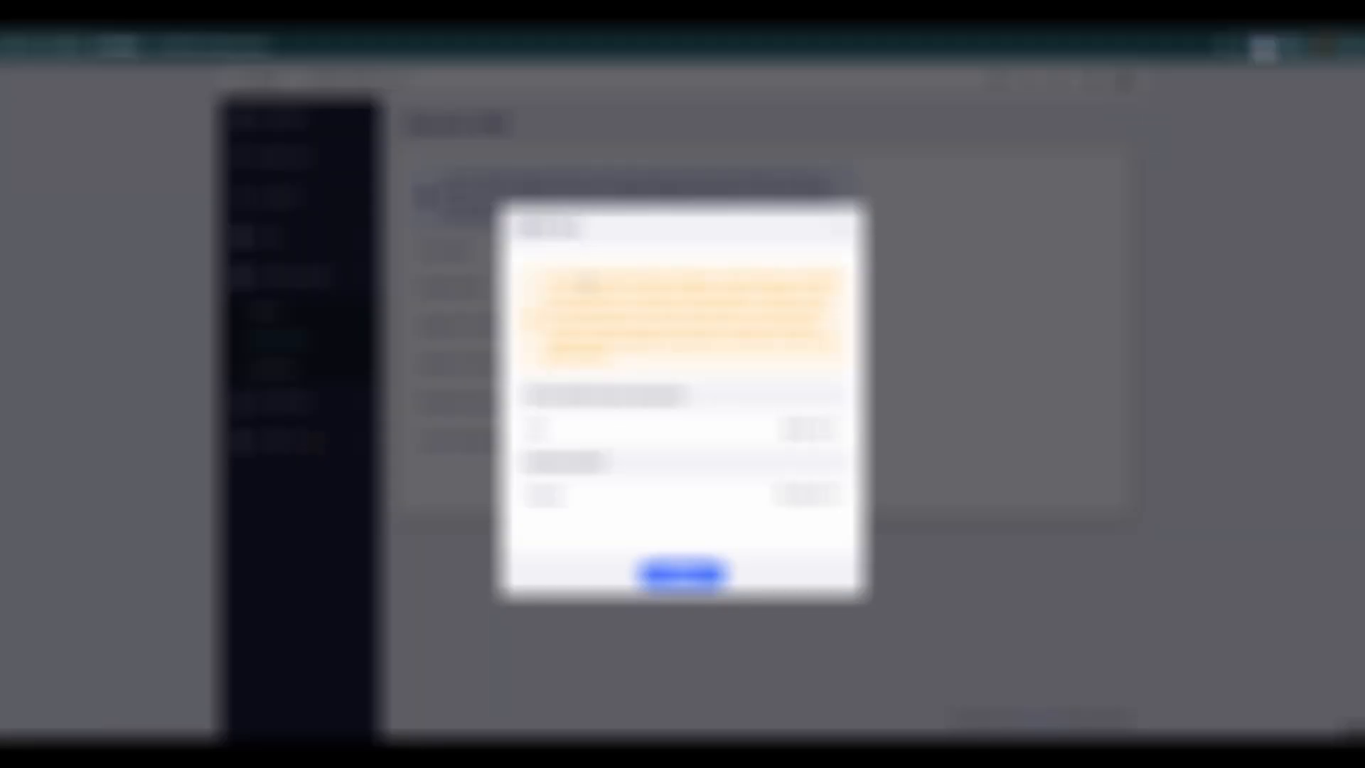
{"action": "left_click_drag", "start_coordinate": [681, 302], "coordinate": [772, 497]}
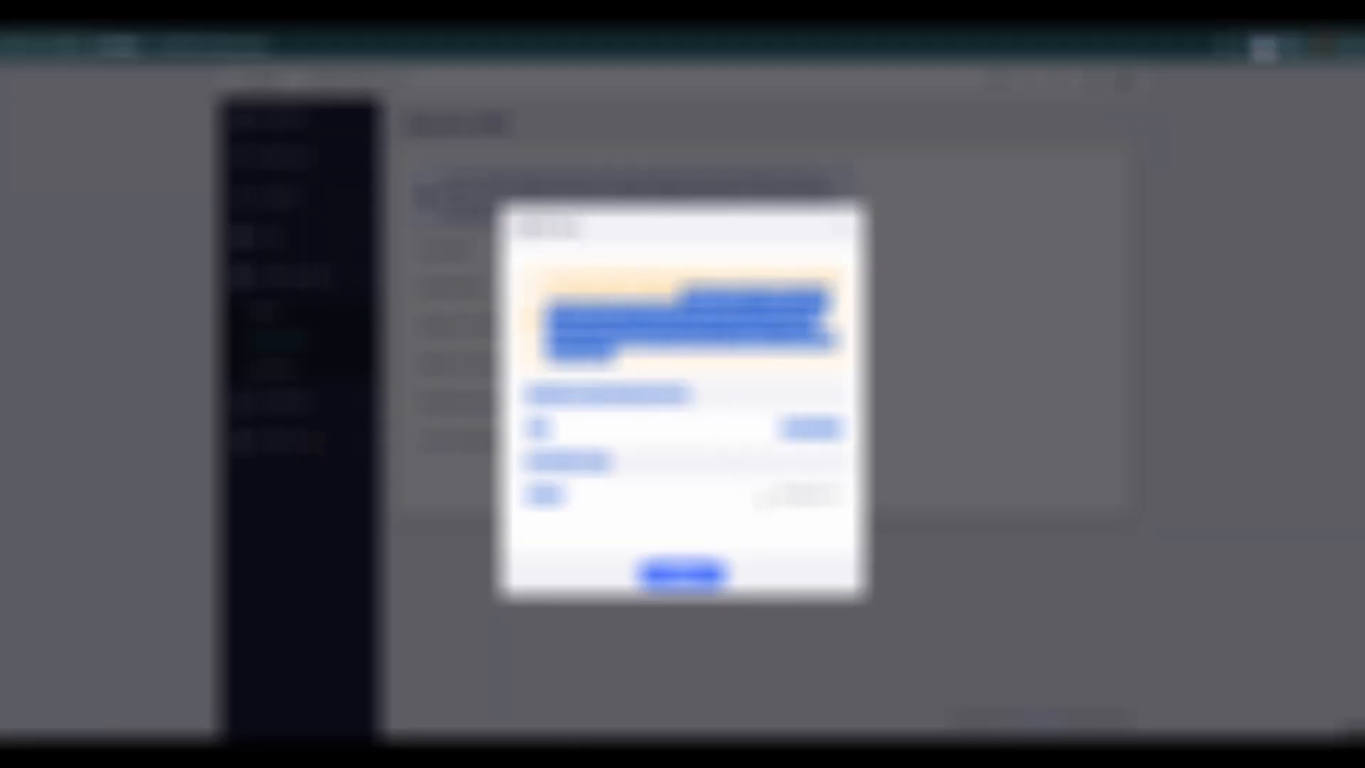
{"action": "left_click", "coordinate": [774, 498]}
{"action": "left_click_drag", "start_coordinate": [548, 309], "coordinate": [645, 341]}
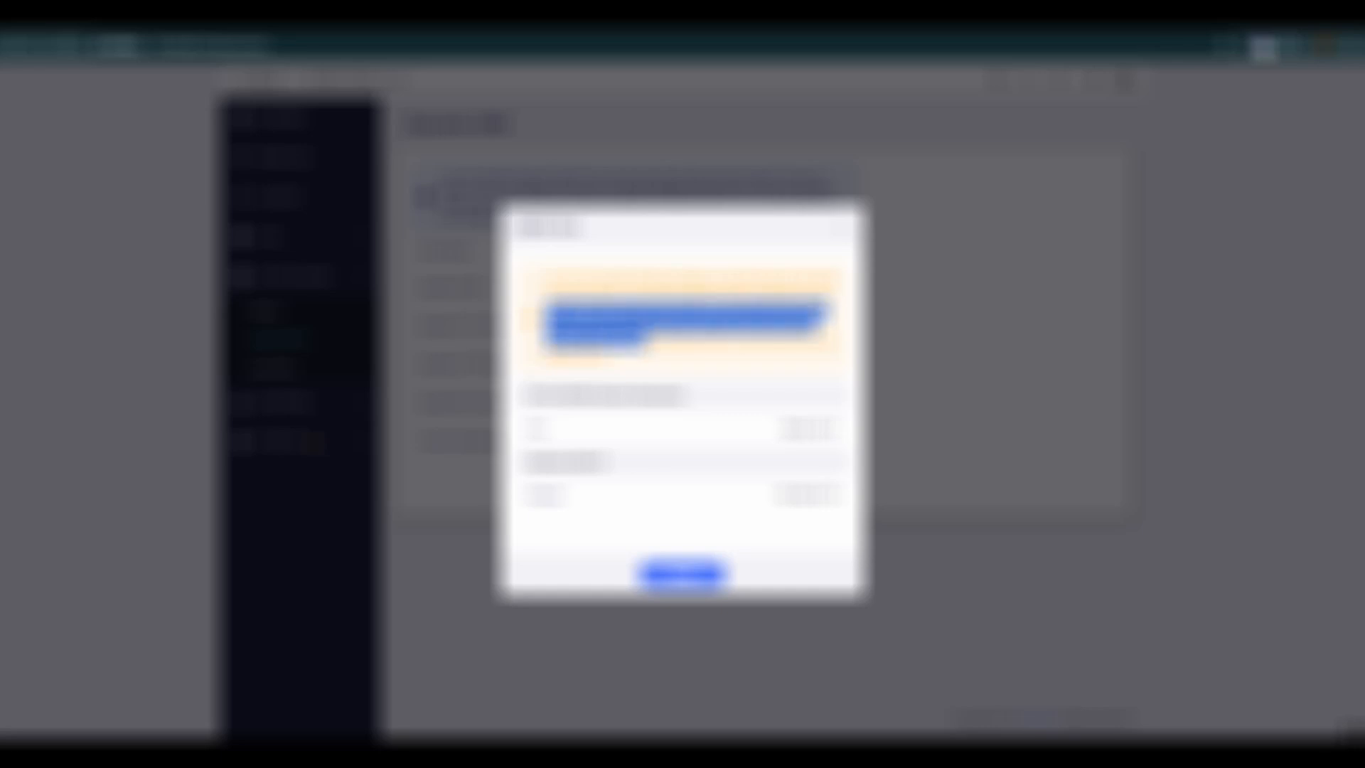
Step: Examine the result values below the notice in the DDNS Test dialog and close the dialog
{"action": "left_click", "coordinate": [691, 397]}
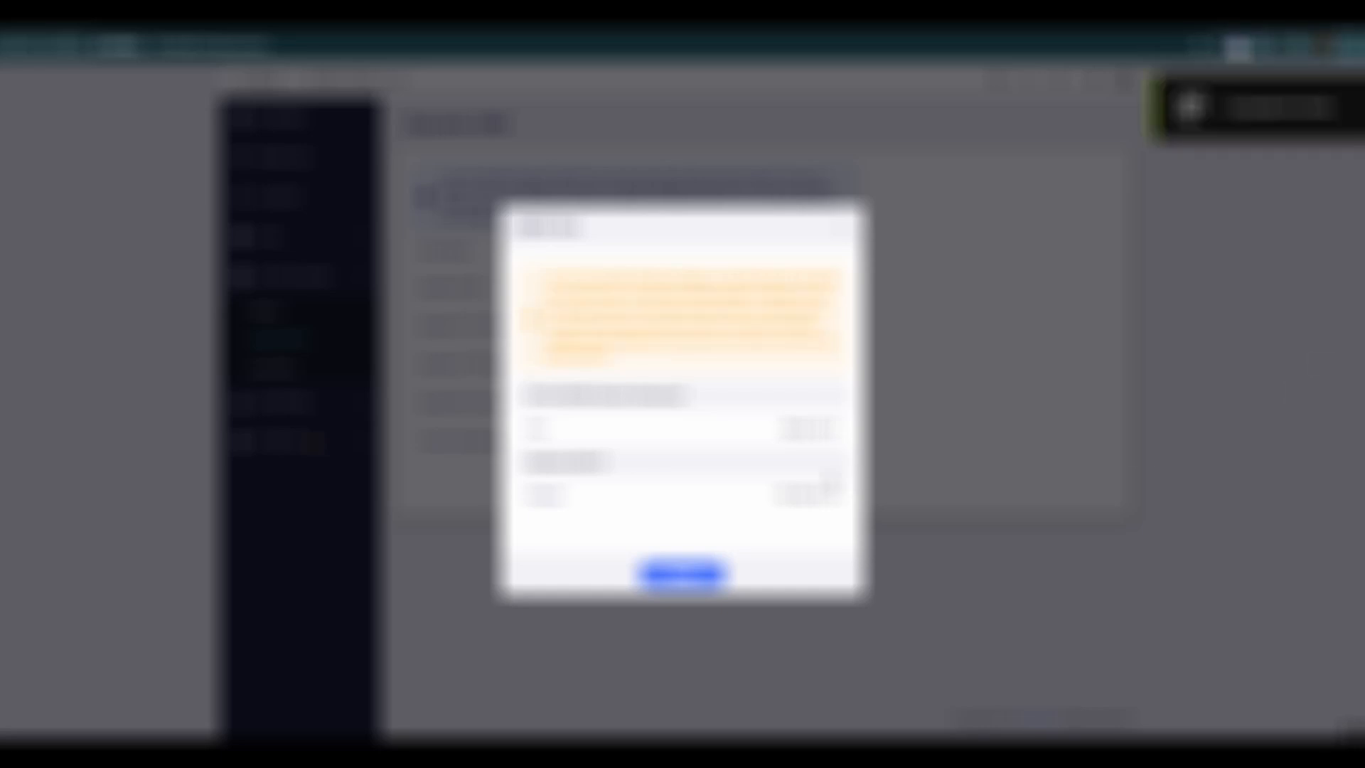
{"action": "left_click_drag", "start_coordinate": [790, 429], "coordinate": [823, 429]}
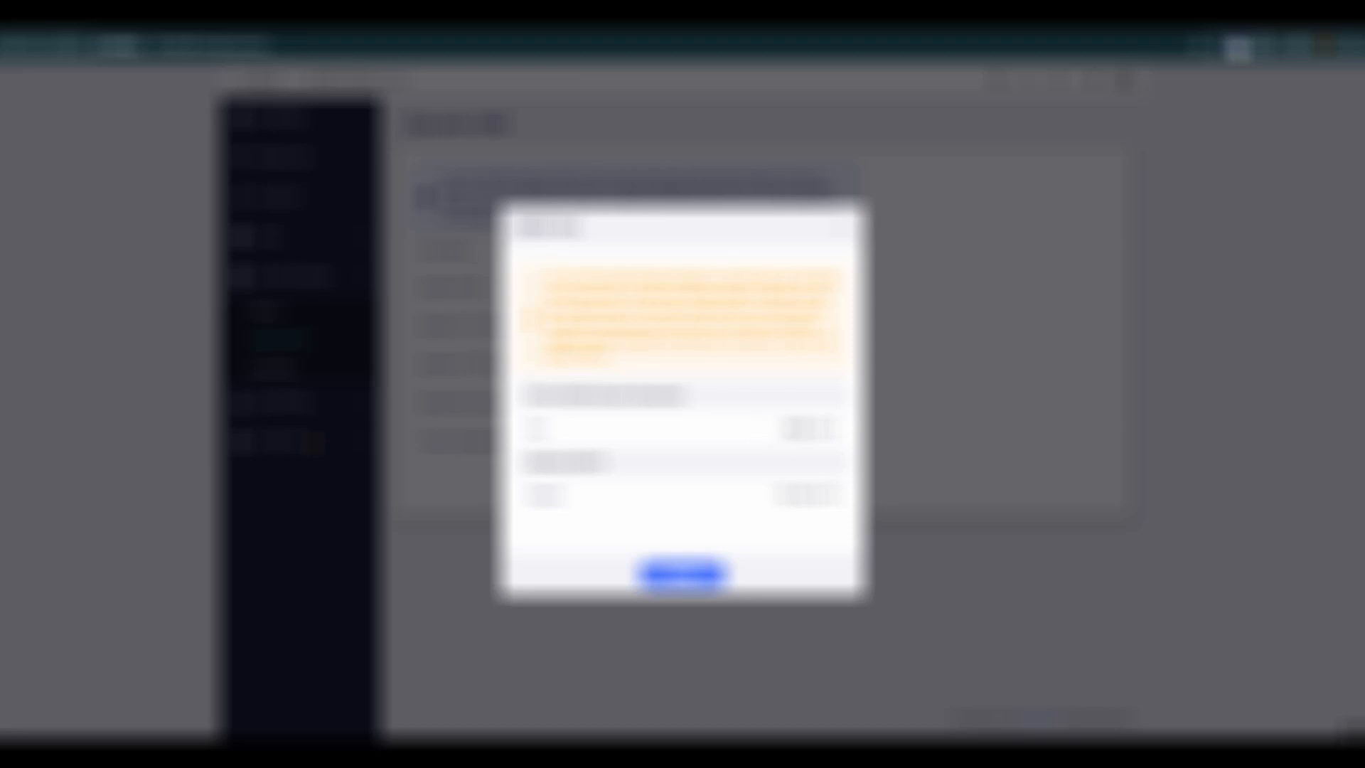
{"action": "double_click", "coordinate": [788, 428]}
{"action": "double_click", "coordinate": [808, 429]}
{"action": "left_click", "coordinate": [811, 452]}
{"action": "double_click", "coordinate": [794, 429]}
{"action": "left_click", "coordinate": [797, 429]}
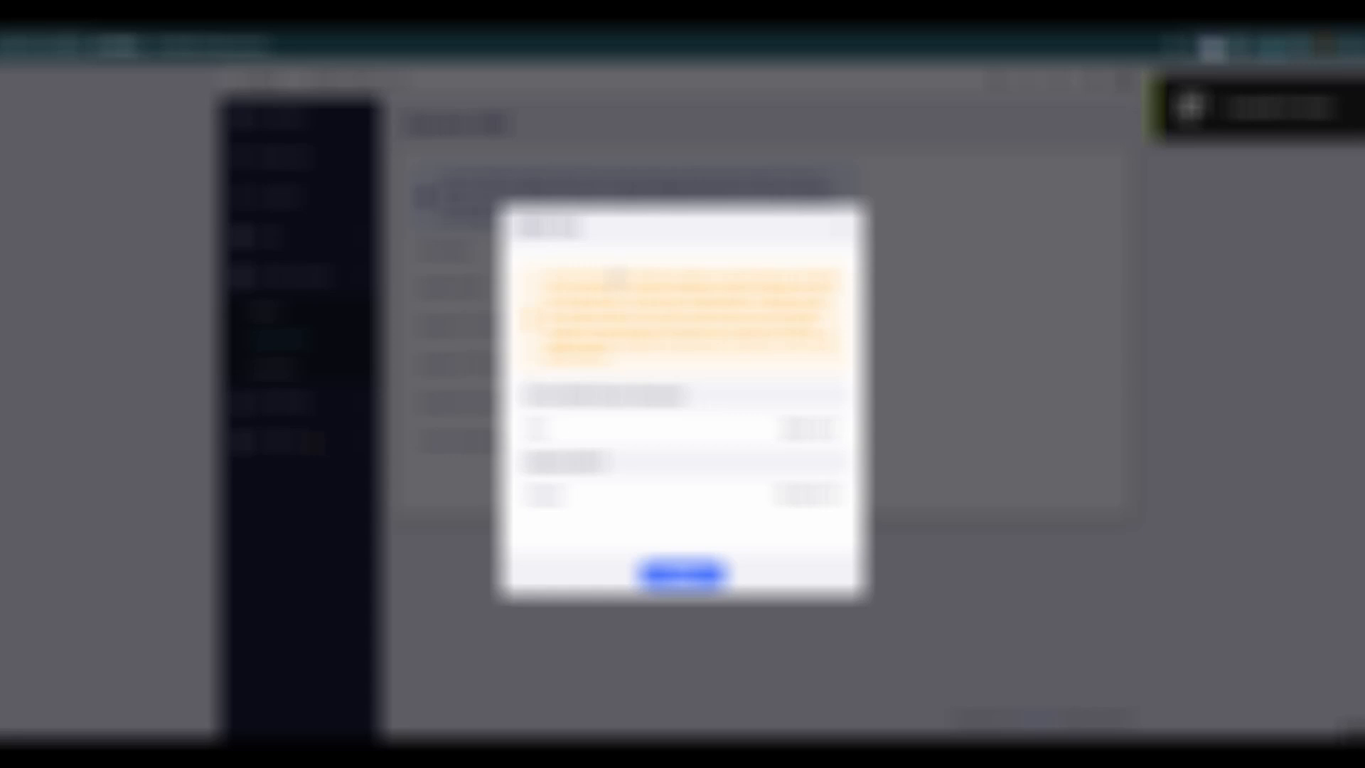
{"action": "left_click", "coordinate": [841, 228]}
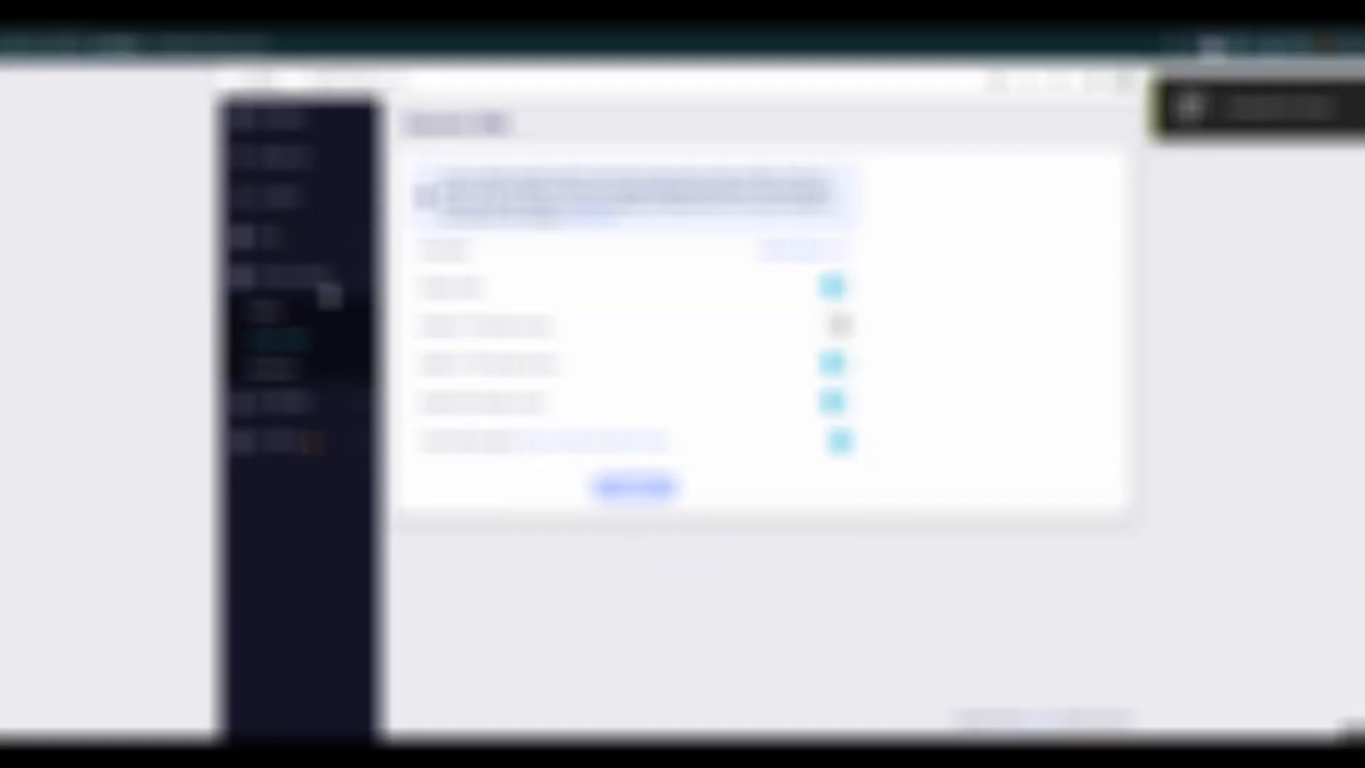
Step: Open the client profiles of the router's WireGuard Server
{"action": "left_click", "coordinate": [359, 277]}
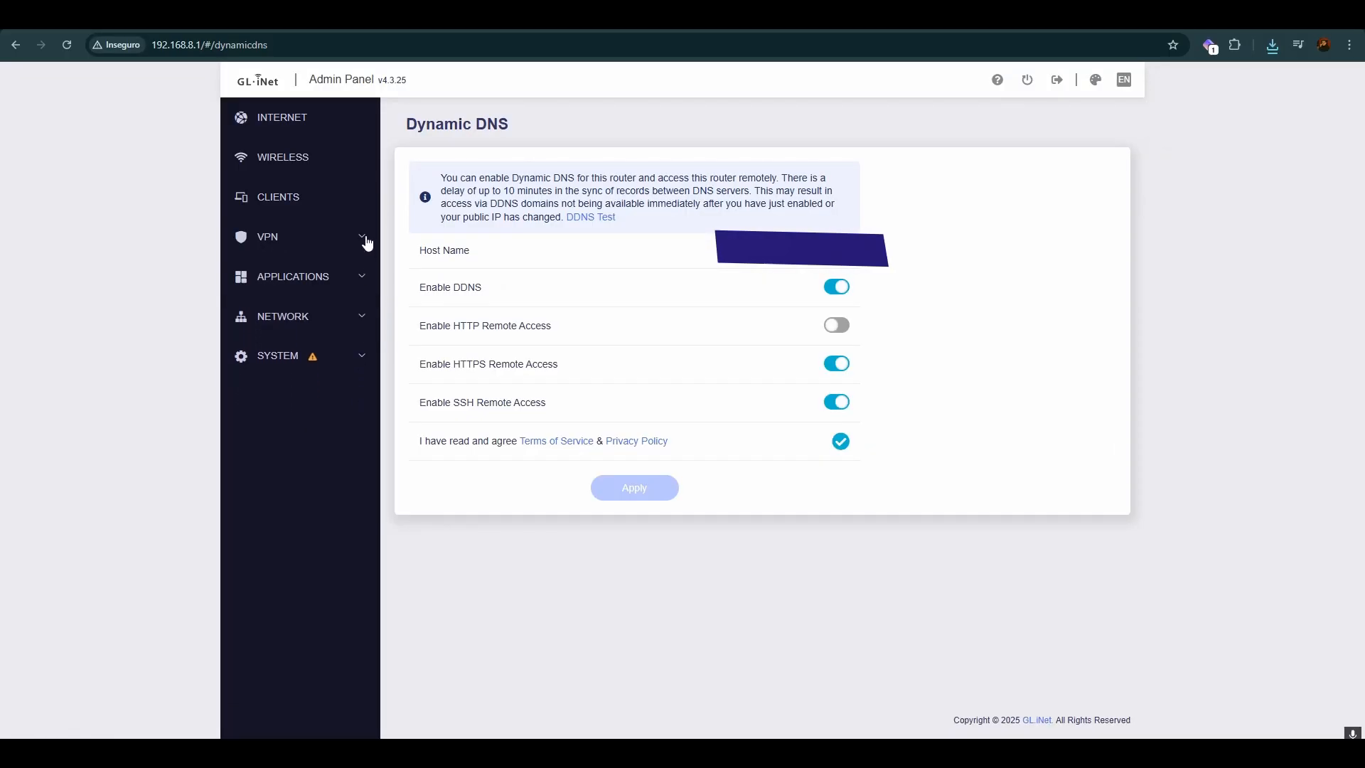
{"action": "left_click", "coordinate": [277, 238]}
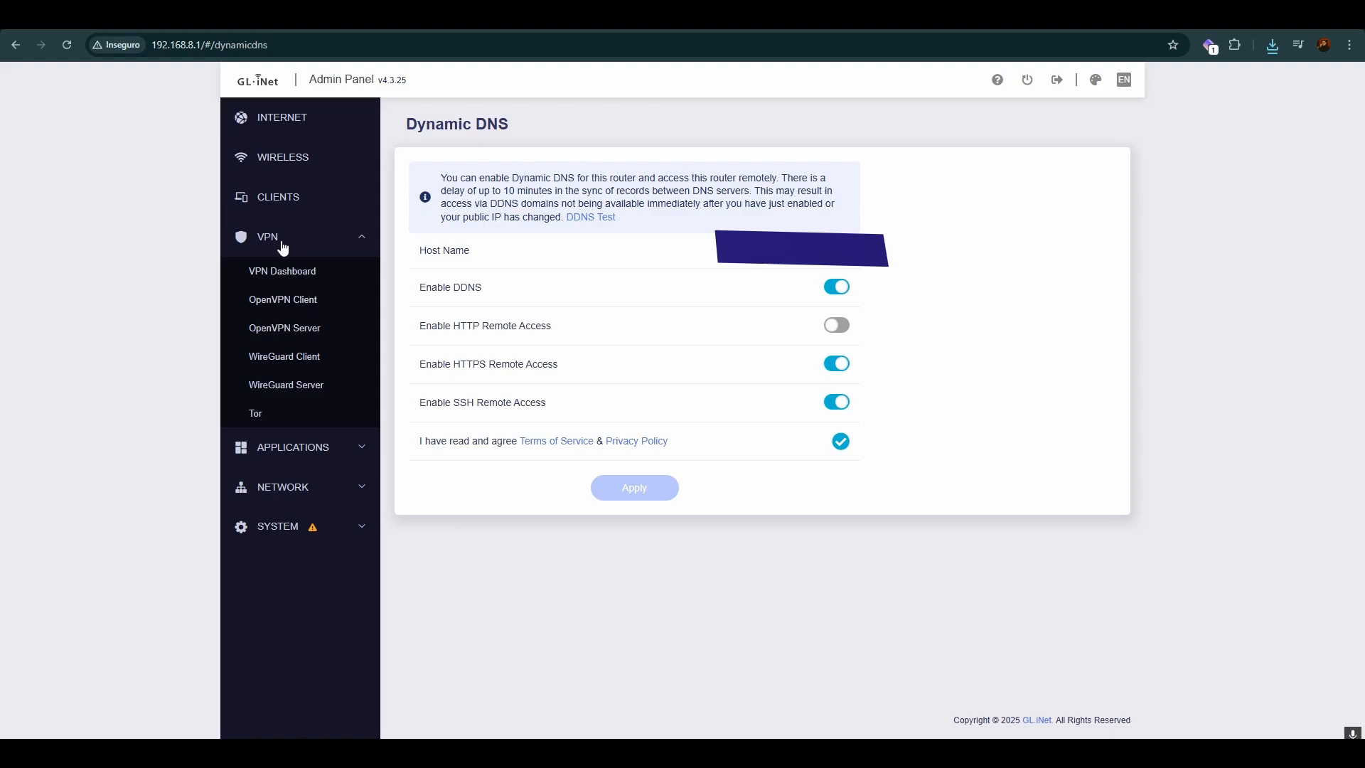
{"action": "left_click", "coordinate": [299, 388]}
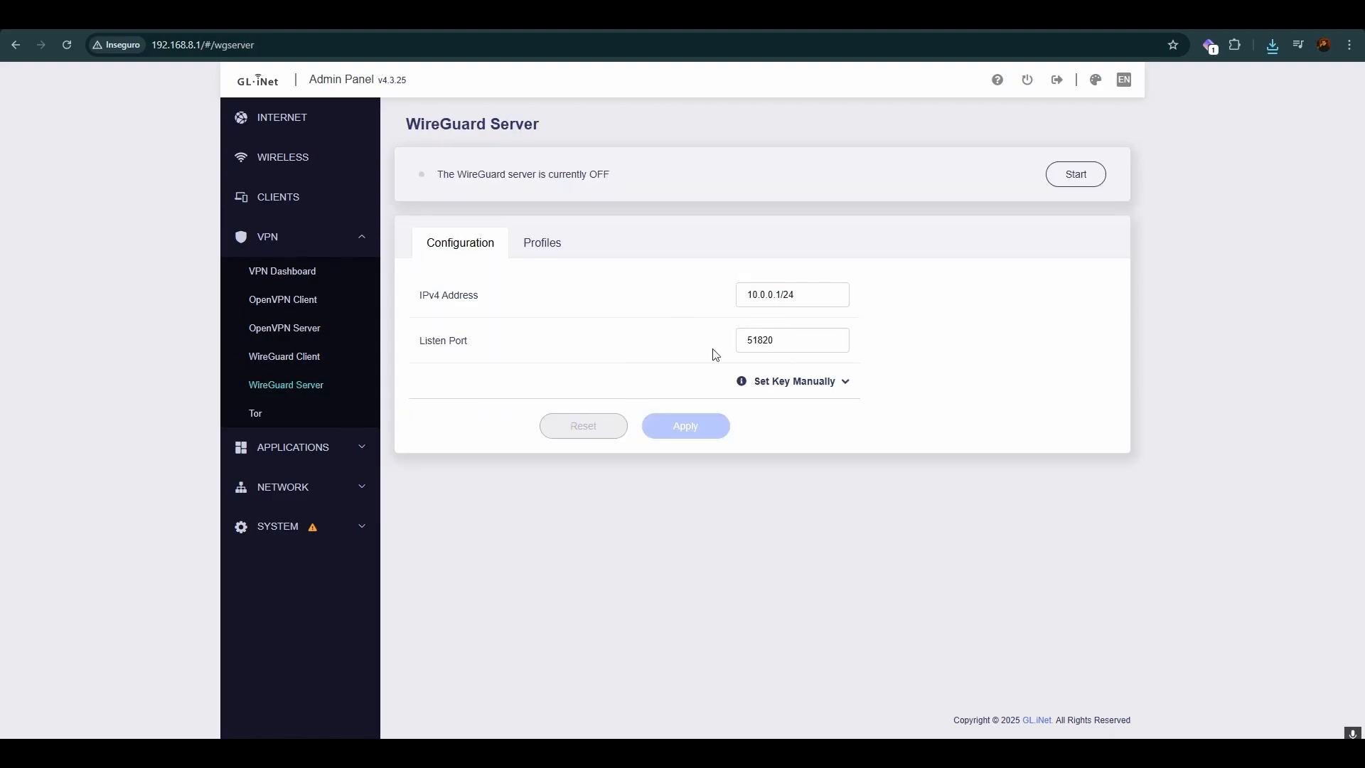
{"action": "left_click", "coordinate": [533, 249]}
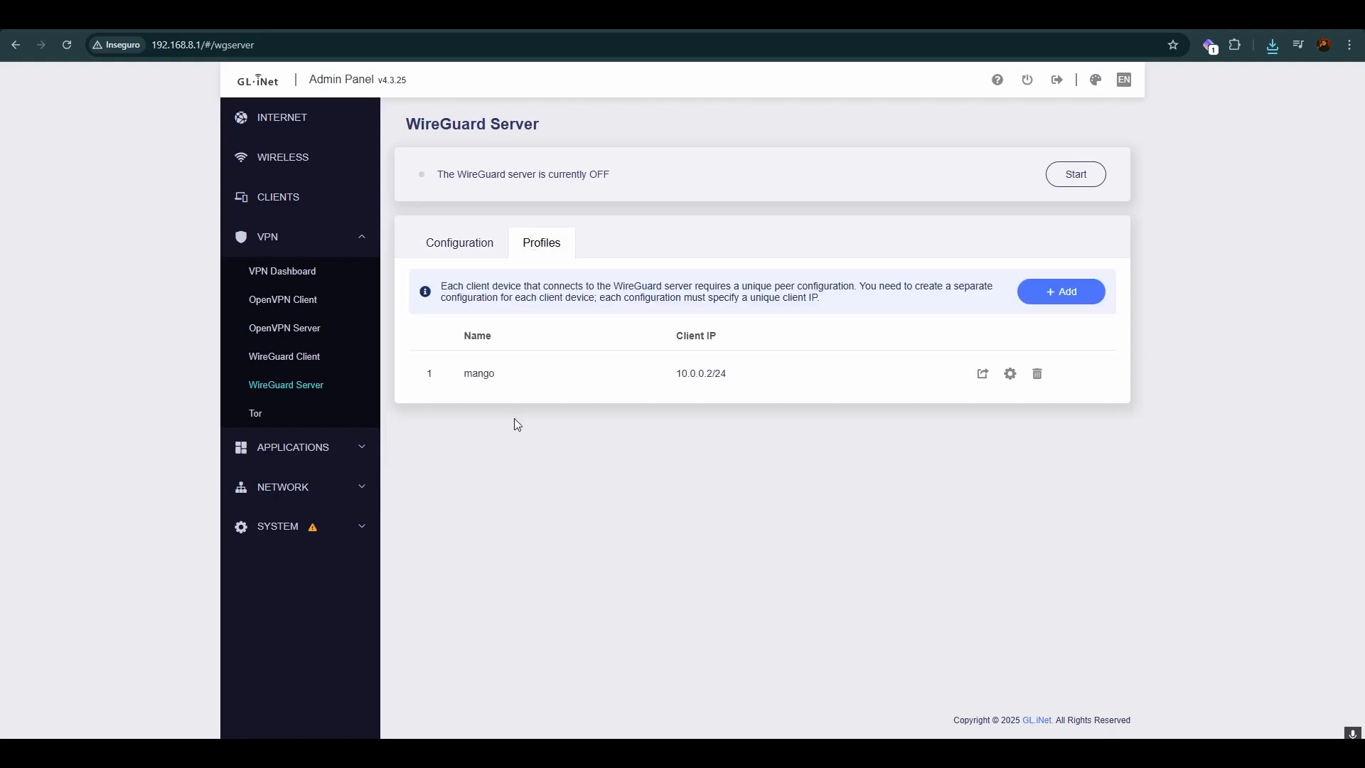
Step: Add a WireGuard client profile named "mango 2" and apply it
{"action": "left_click", "coordinate": [1064, 297]}
{"action": "left_click", "coordinate": [773, 387]}
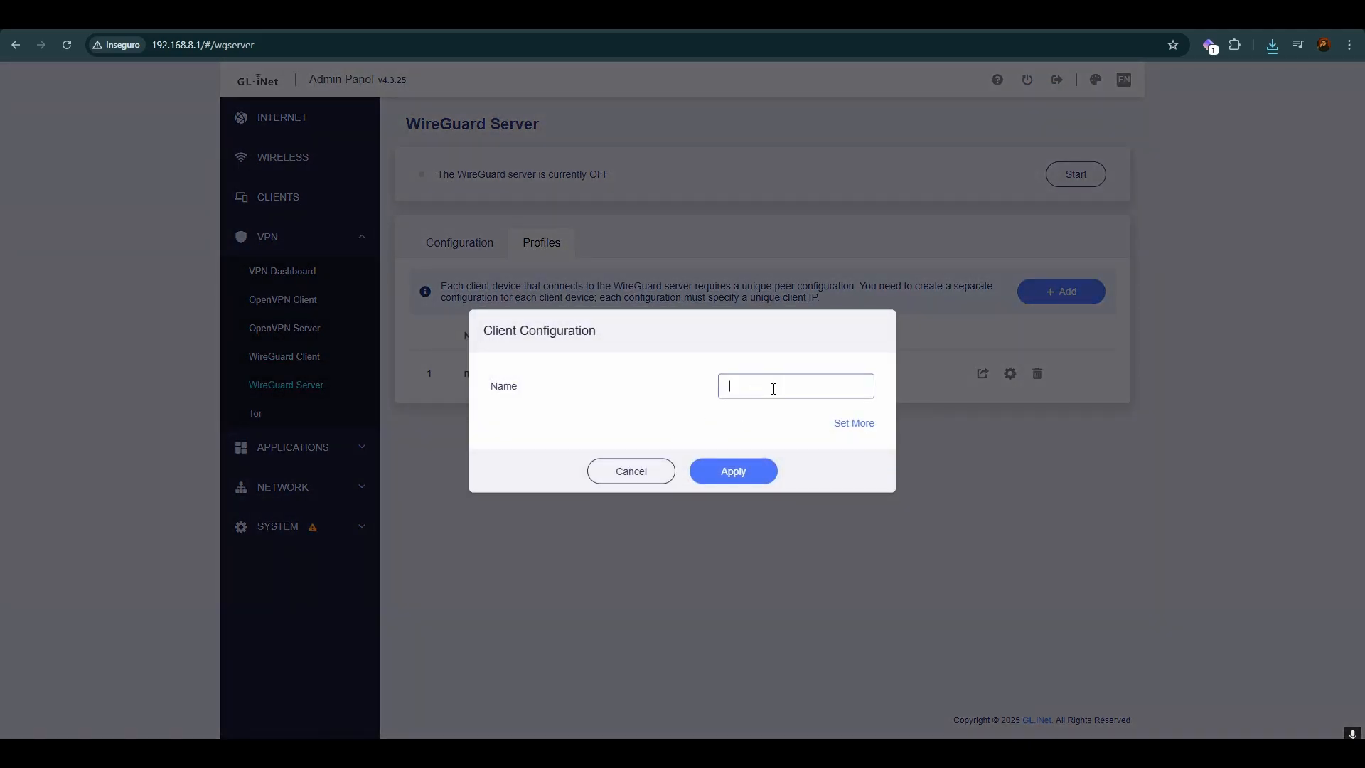
{"action": "type", "text": "mango 2"}
{"action": "left_click_drag", "start_coordinate": [785, 389], "coordinate": [732, 386]}
{"action": "left_click", "coordinate": [698, 394]}
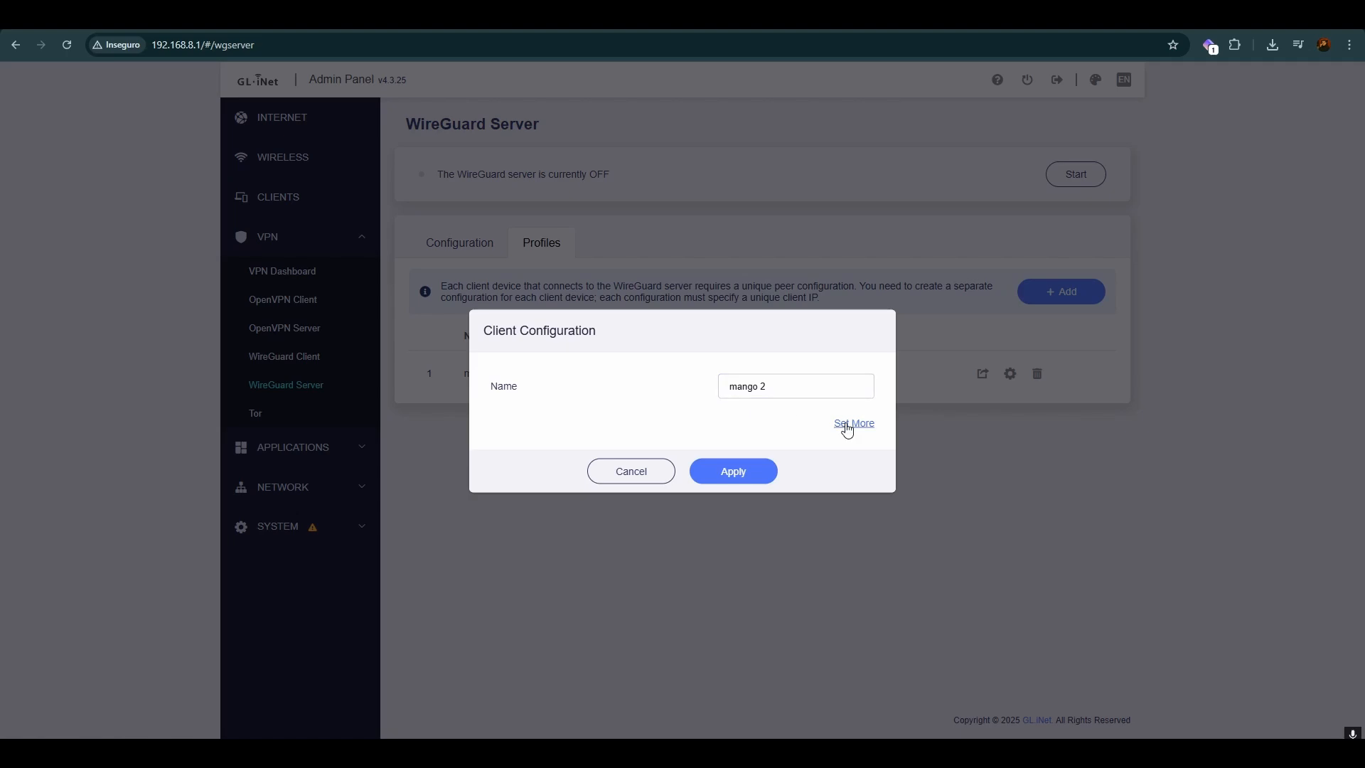
{"action": "left_click", "coordinate": [735, 471]}
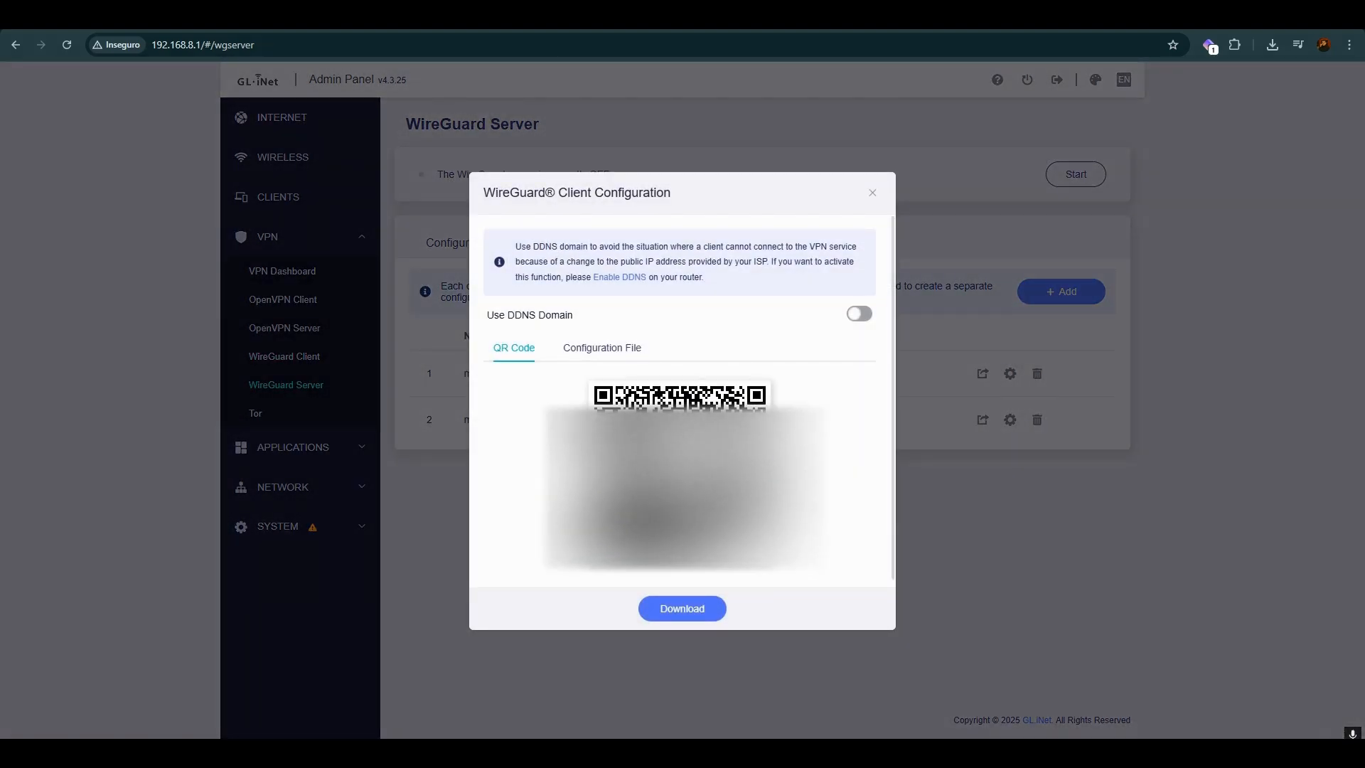
Step: Enable Use DDNS Domain for the new client configuration and examine the peer settings in its configuration file
{"action": "left_click_drag", "start_coordinate": [499, 317], "coordinate": [568, 317]}
{"action": "left_click", "coordinate": [858, 315]}
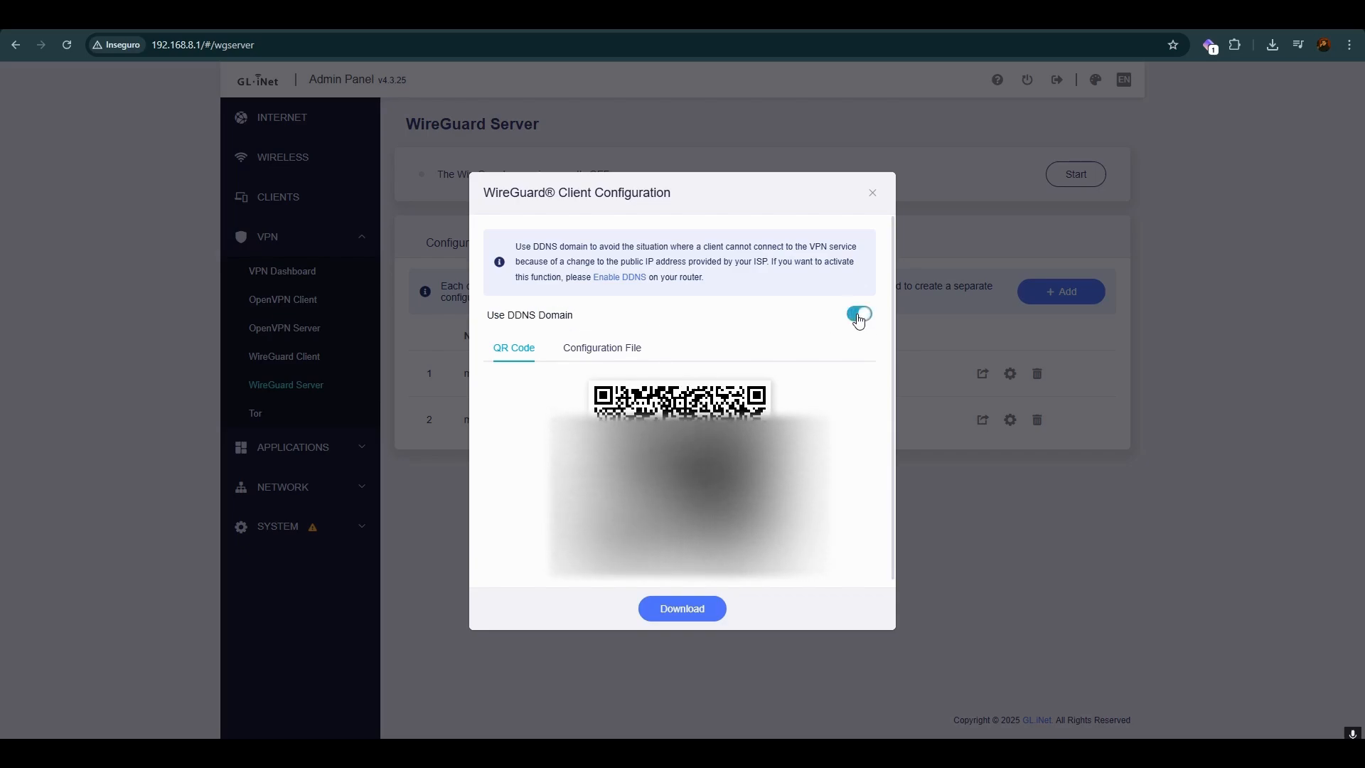
{"action": "left_click", "coordinate": [608, 348]}
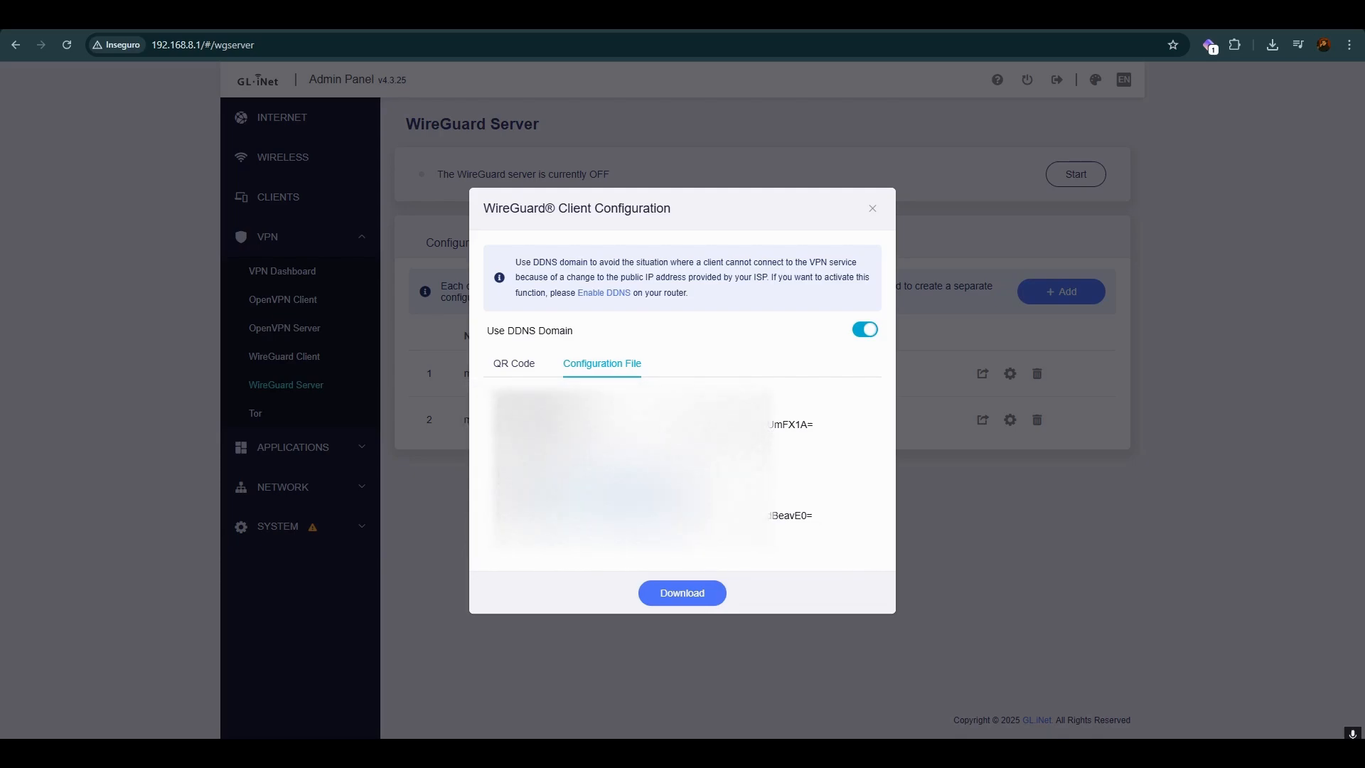
{"action": "left_click", "coordinate": [865, 329]}
{"action": "left_click", "coordinate": [865, 329]}
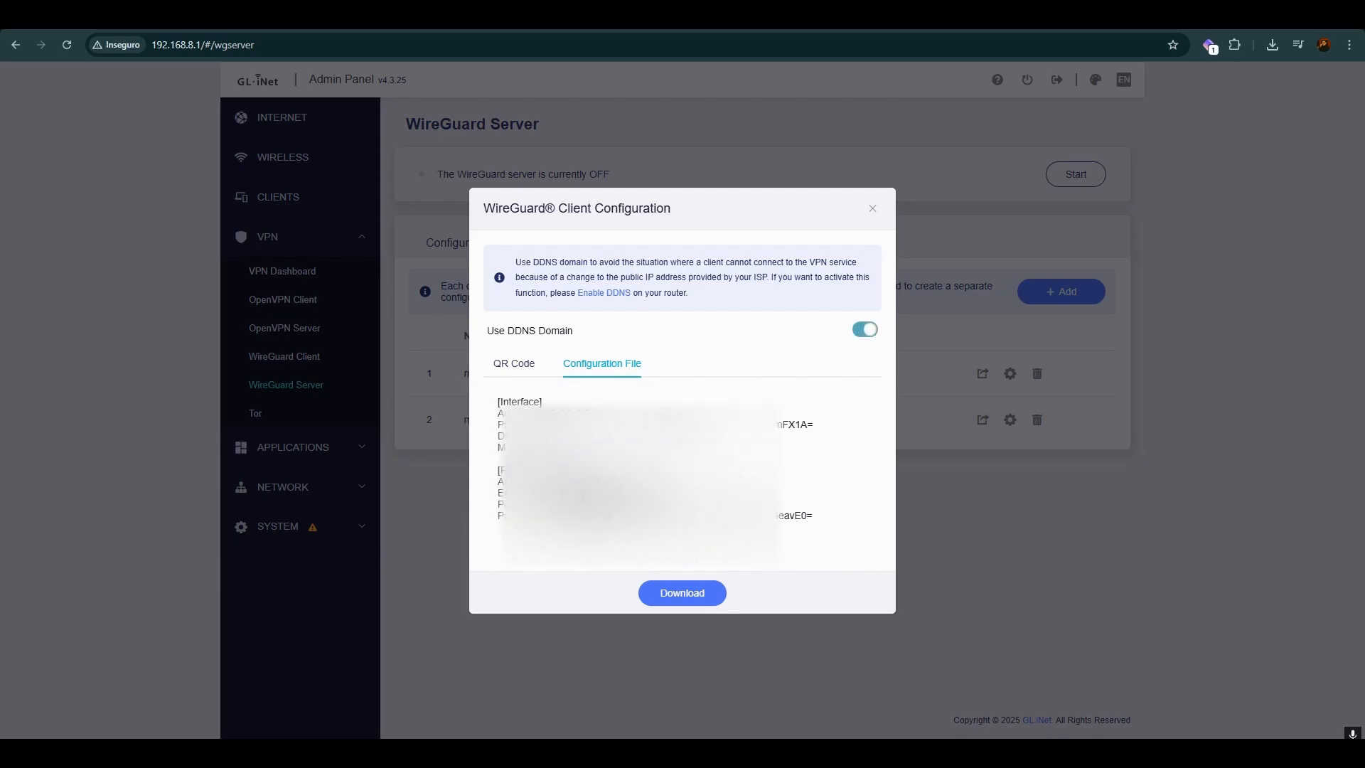
{"action": "left_click_drag", "start_coordinate": [546, 494], "coordinate": [616, 504]}
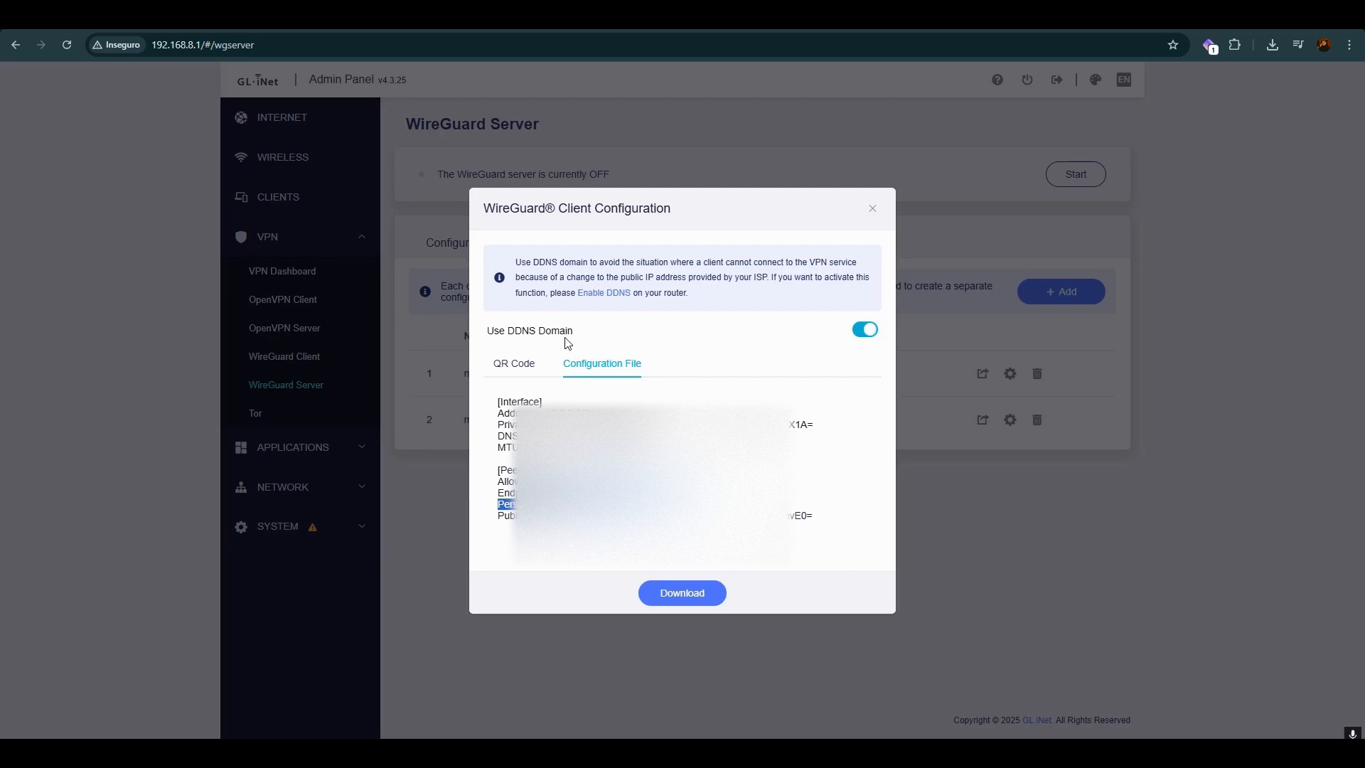
Step: Download the mango 2 client configuration file, close the configuration dialog and check the browser's recent downloads
{"action": "left_click", "coordinate": [681, 594]}
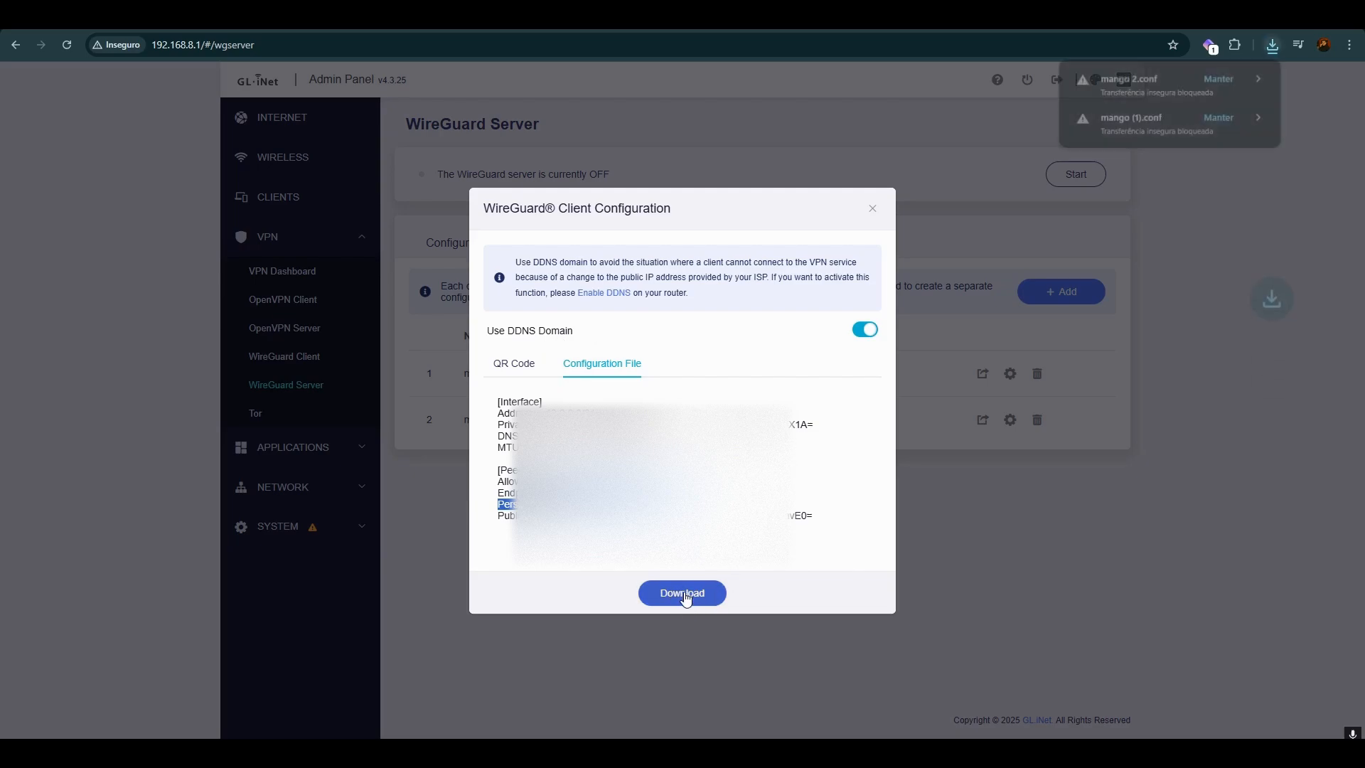
{"action": "left_click", "coordinate": [872, 207]}
{"action": "left_click", "coordinate": [1272, 45]}
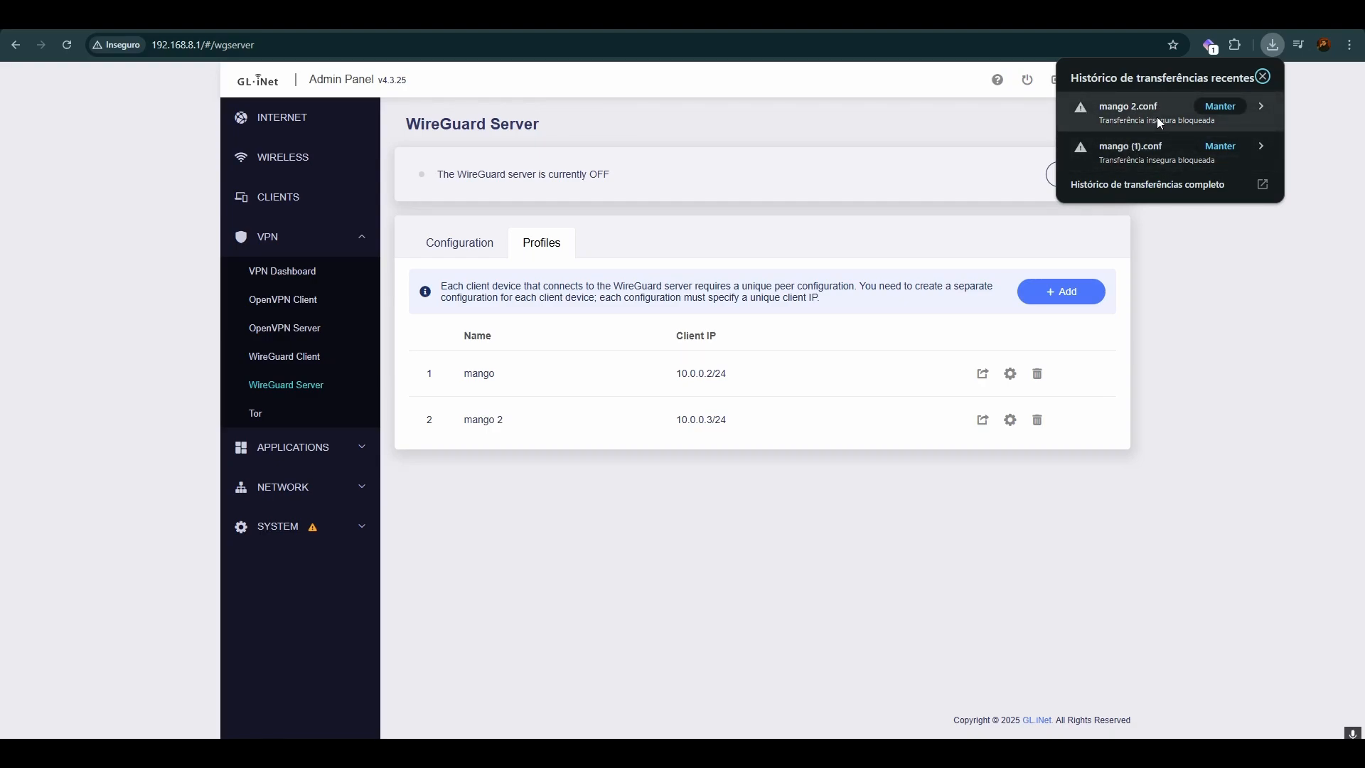
{"action": "left_click", "coordinate": [1162, 314]}
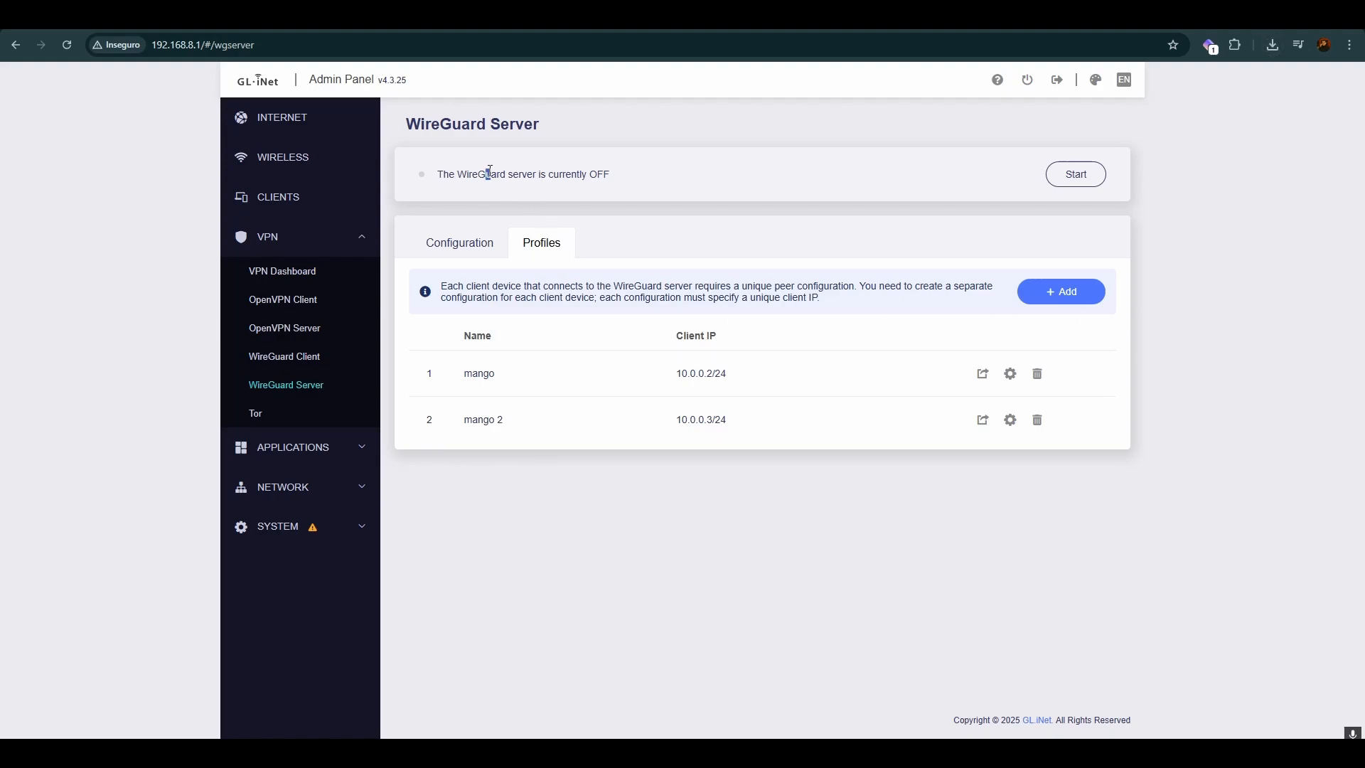
Step: Start the WireGuard server and examine its status, traffic and client information on the VPN Dashboard
{"action": "left_click_drag", "start_coordinate": [487, 174], "coordinate": [435, 175]}
{"action": "left_click", "coordinate": [1080, 176]}
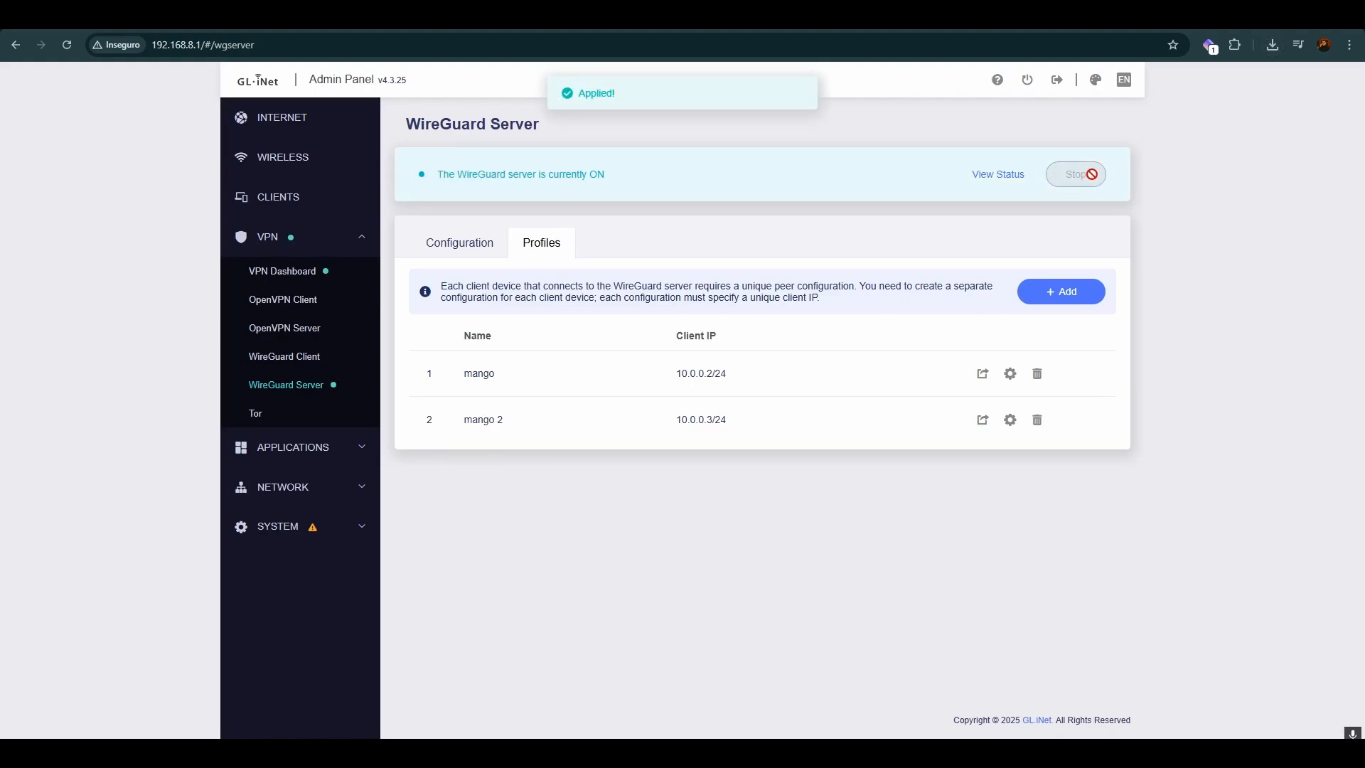
{"action": "left_click", "coordinate": [985, 174]}
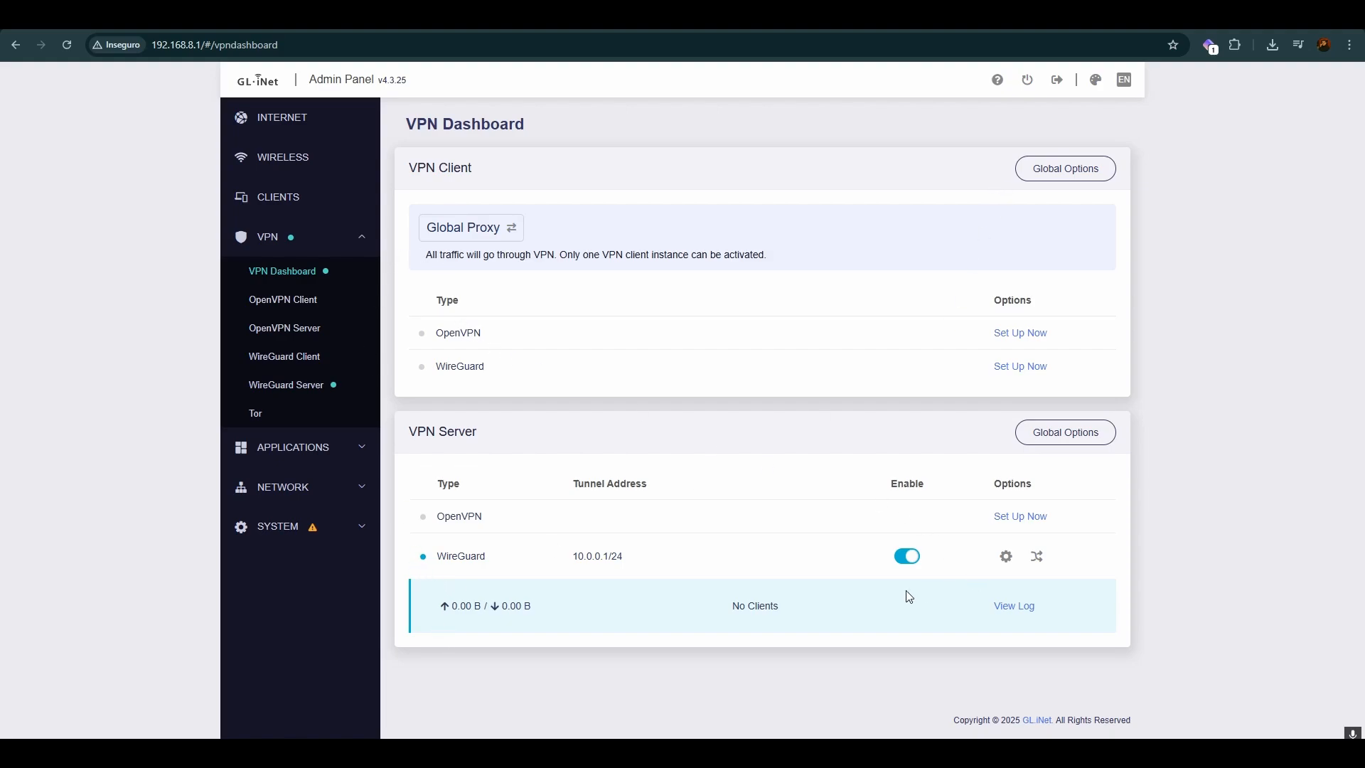
{"action": "left_click_drag", "start_coordinate": [435, 558], "coordinate": [828, 624]}
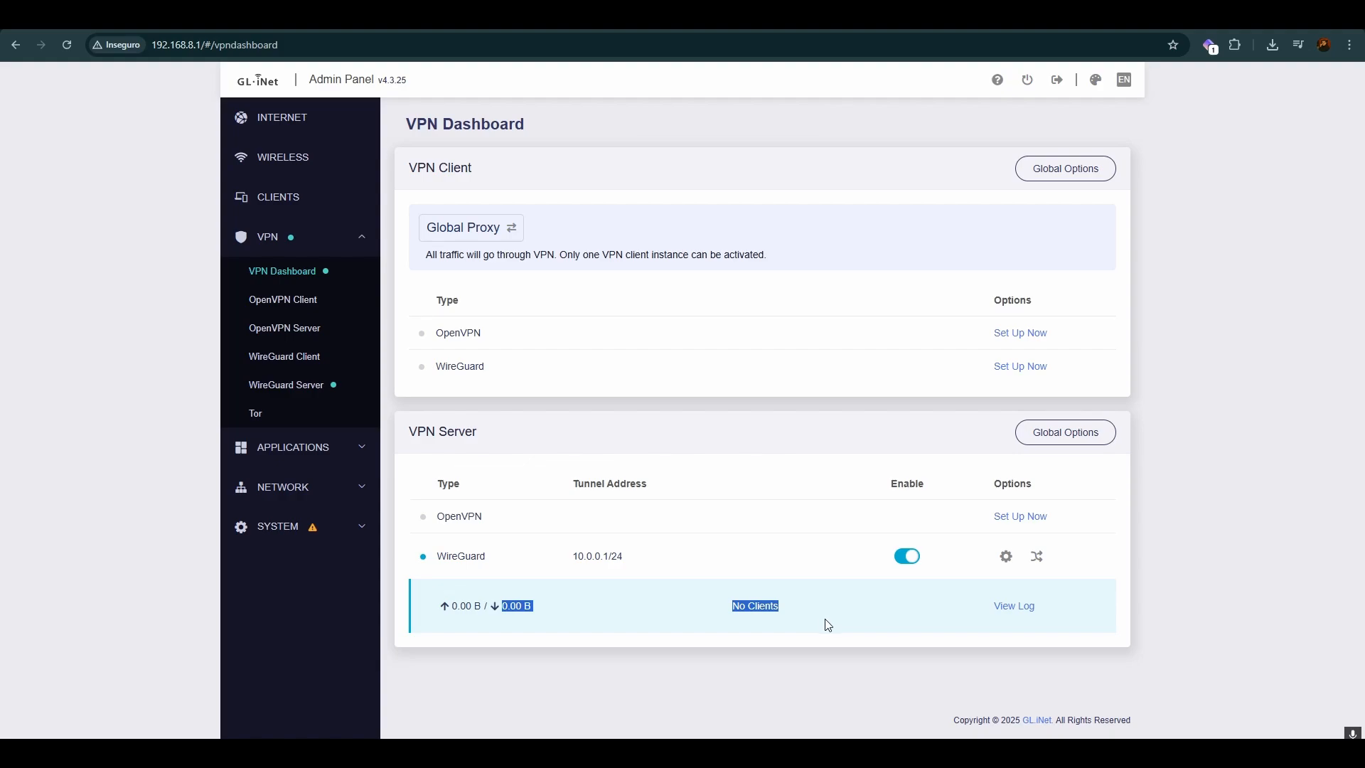
{"action": "left_click", "coordinate": [817, 640]}
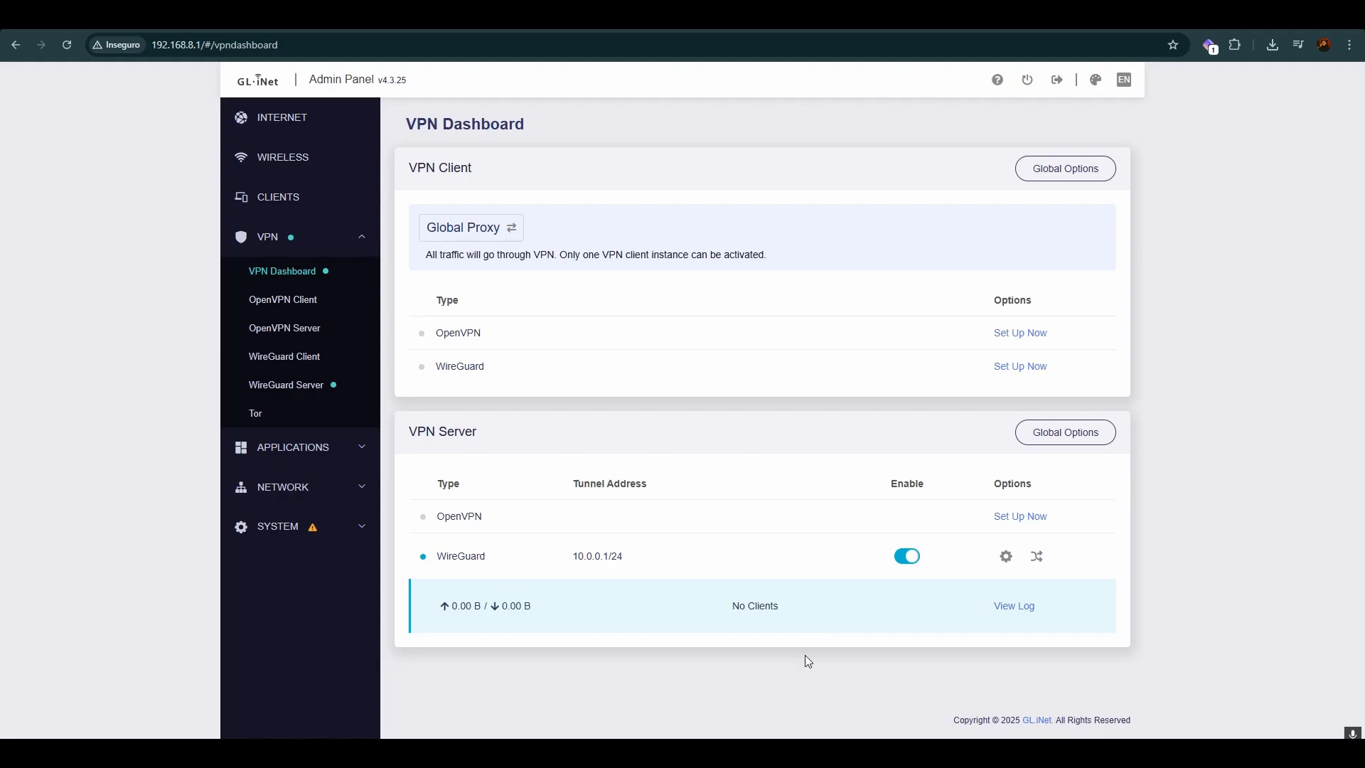